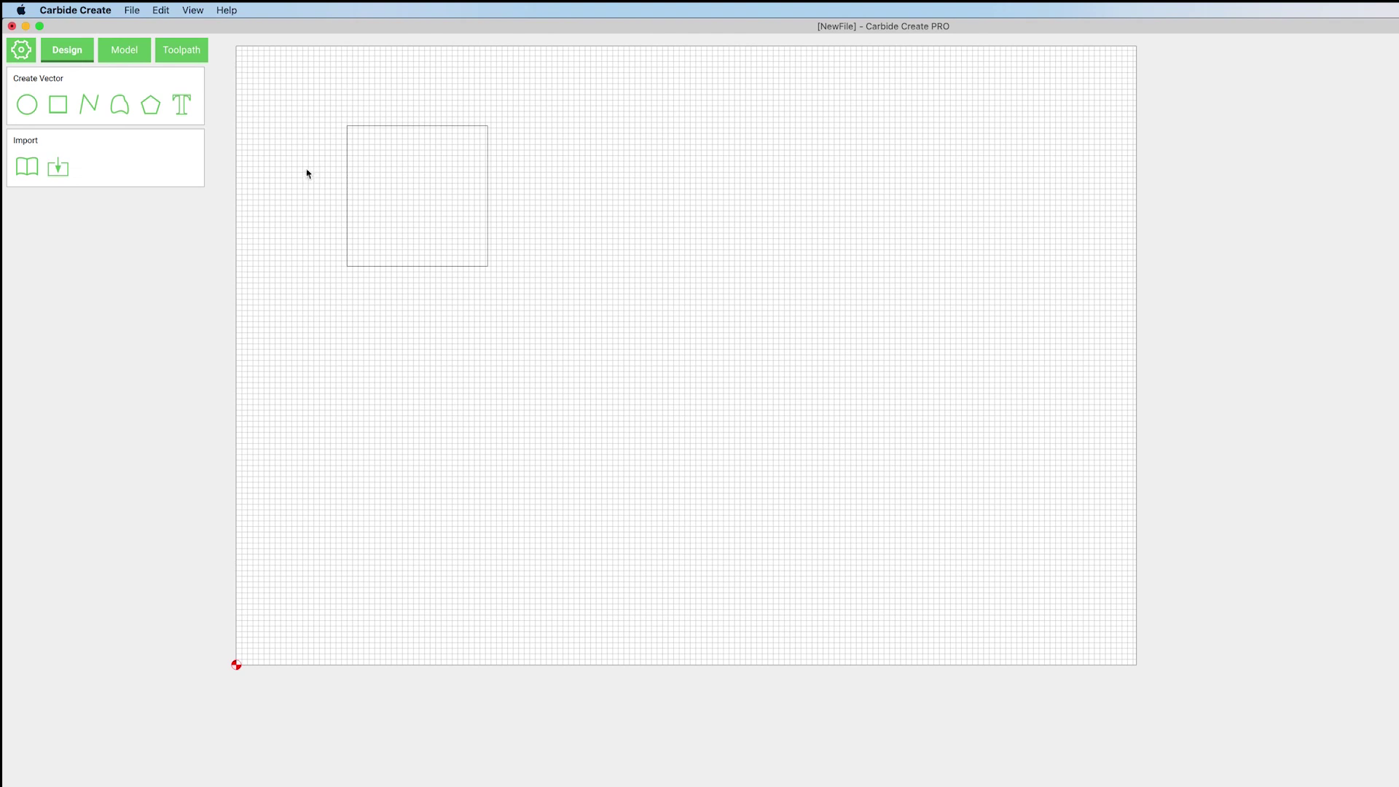
- Create a contour toolpath for the square and open the tool selection for its cutter
click(381, 126)
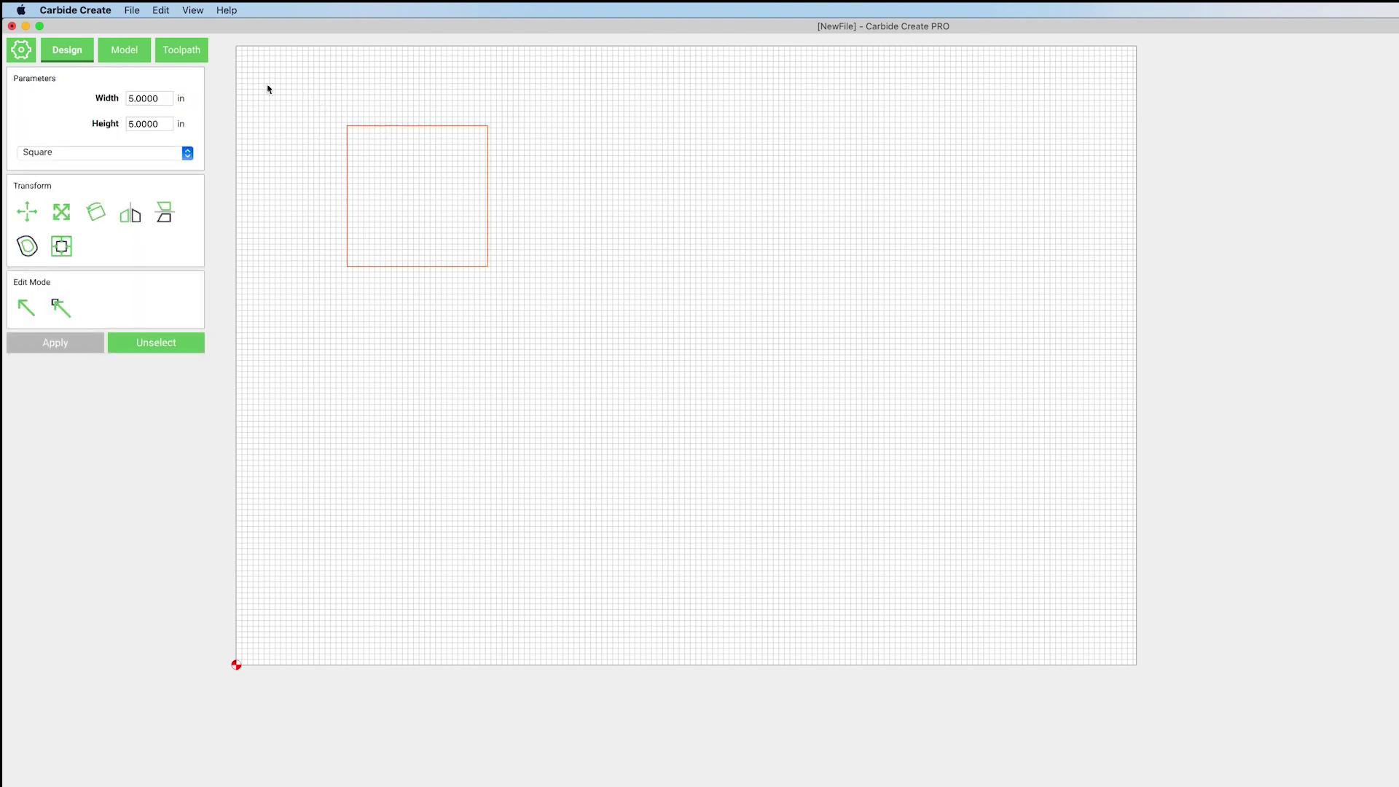
click(186, 54)
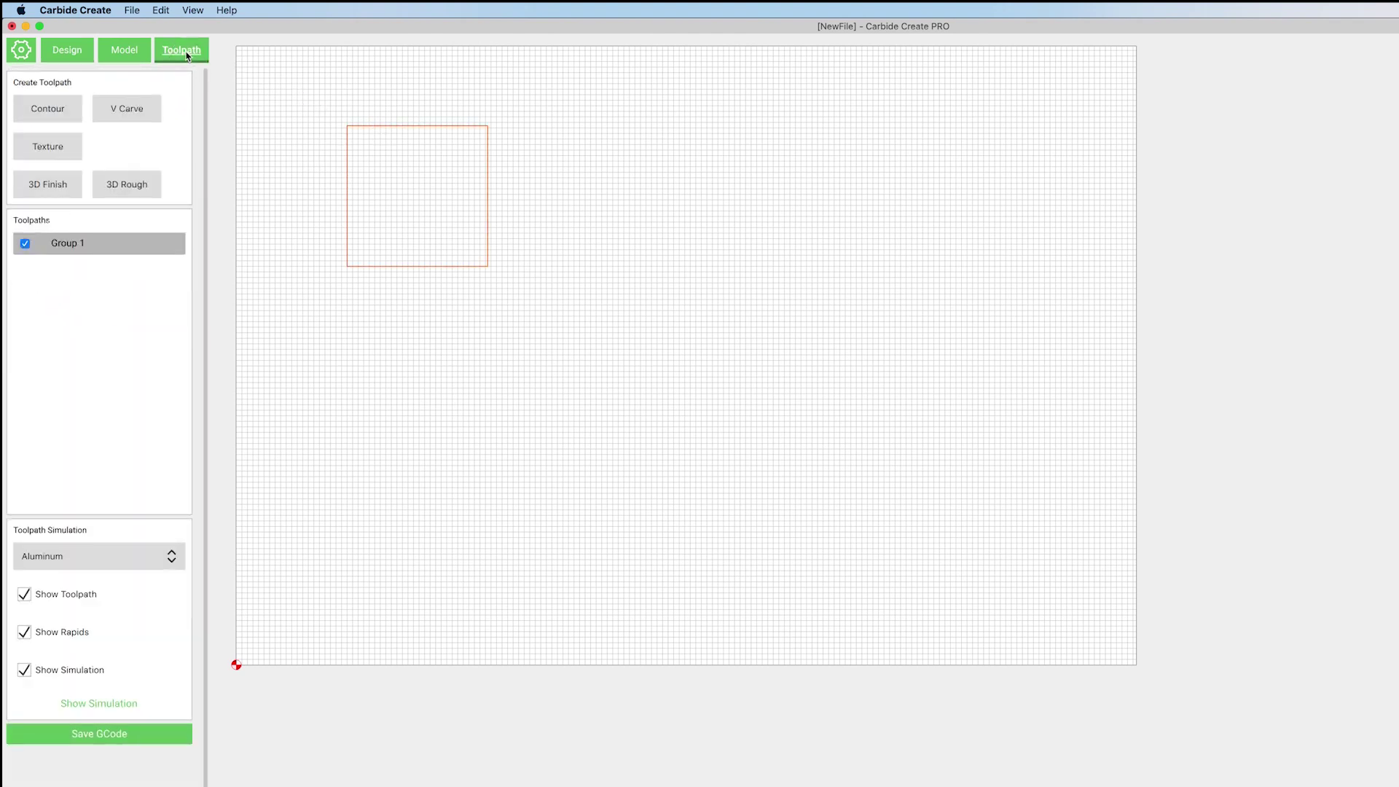
click(41, 109)
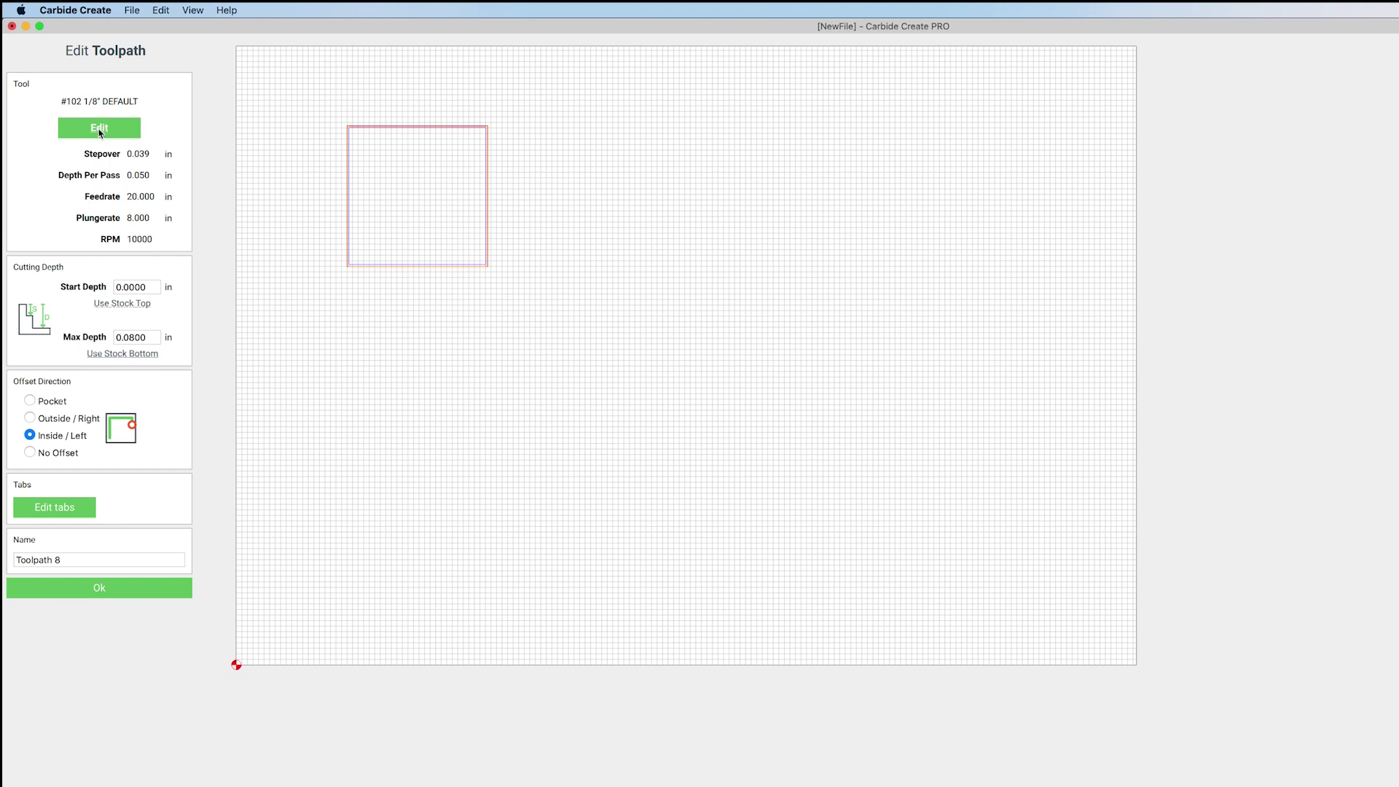
click(100, 130)
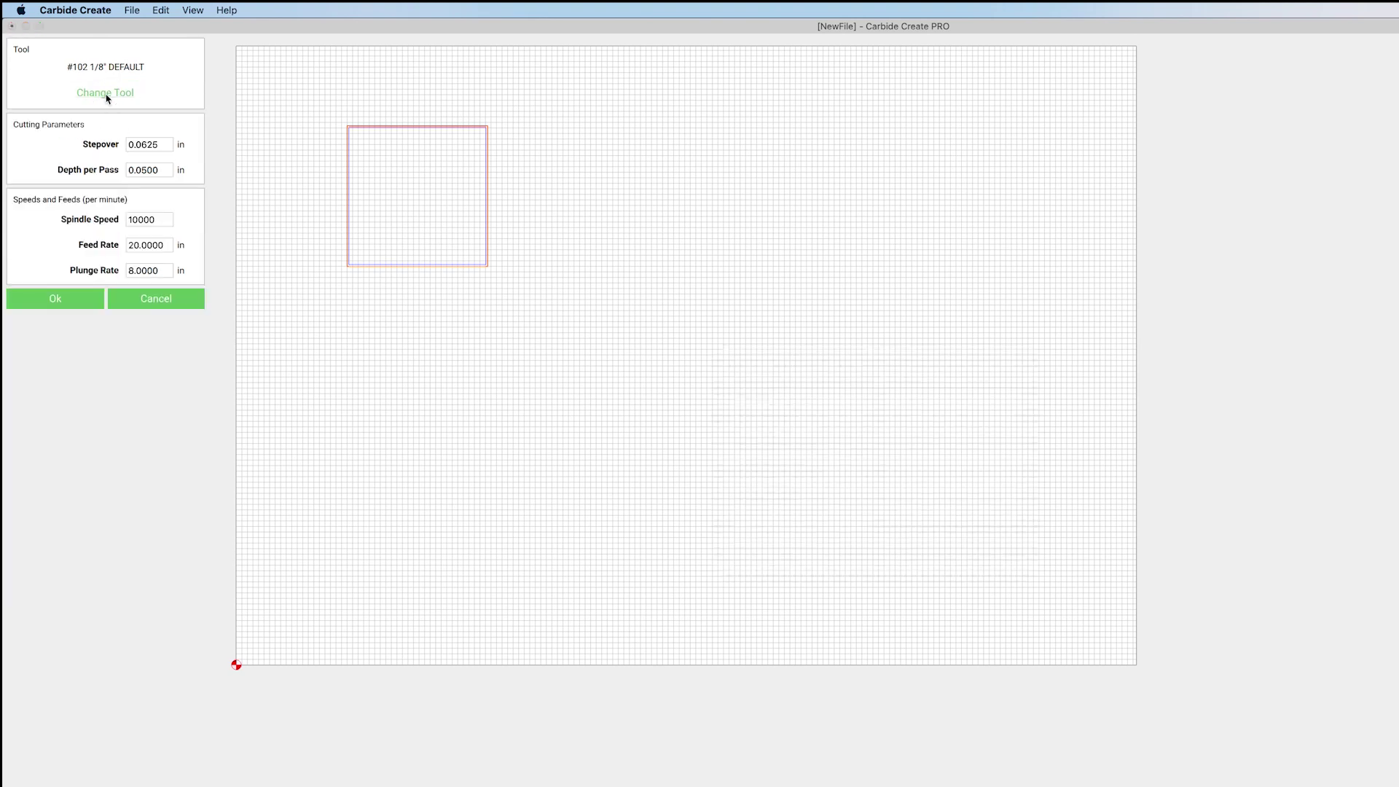
click(105, 93)
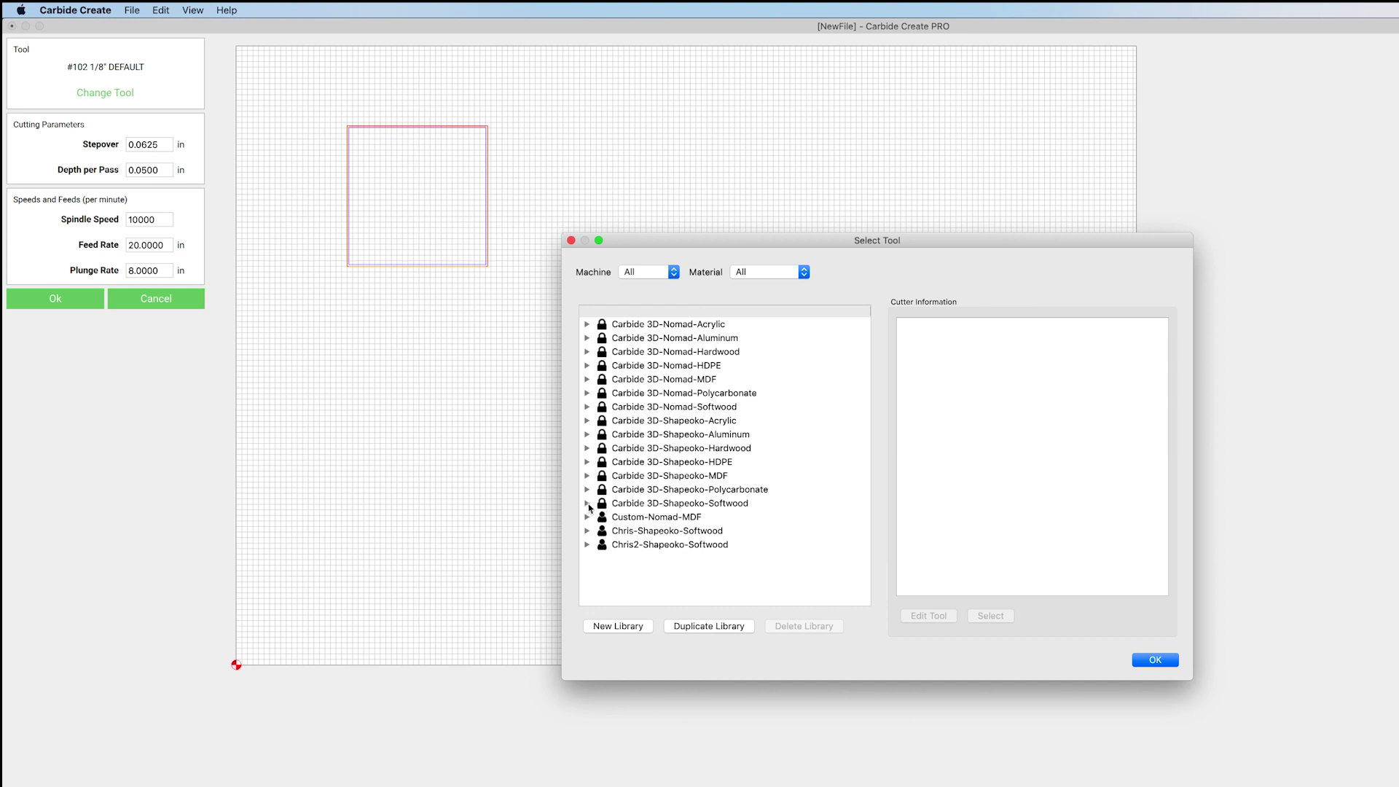
- Duplicate the Carbide 3D-Shapeoko-Softwood tool library as "Chris3" with material Softwood and machine Shapeoko
click(619, 508)
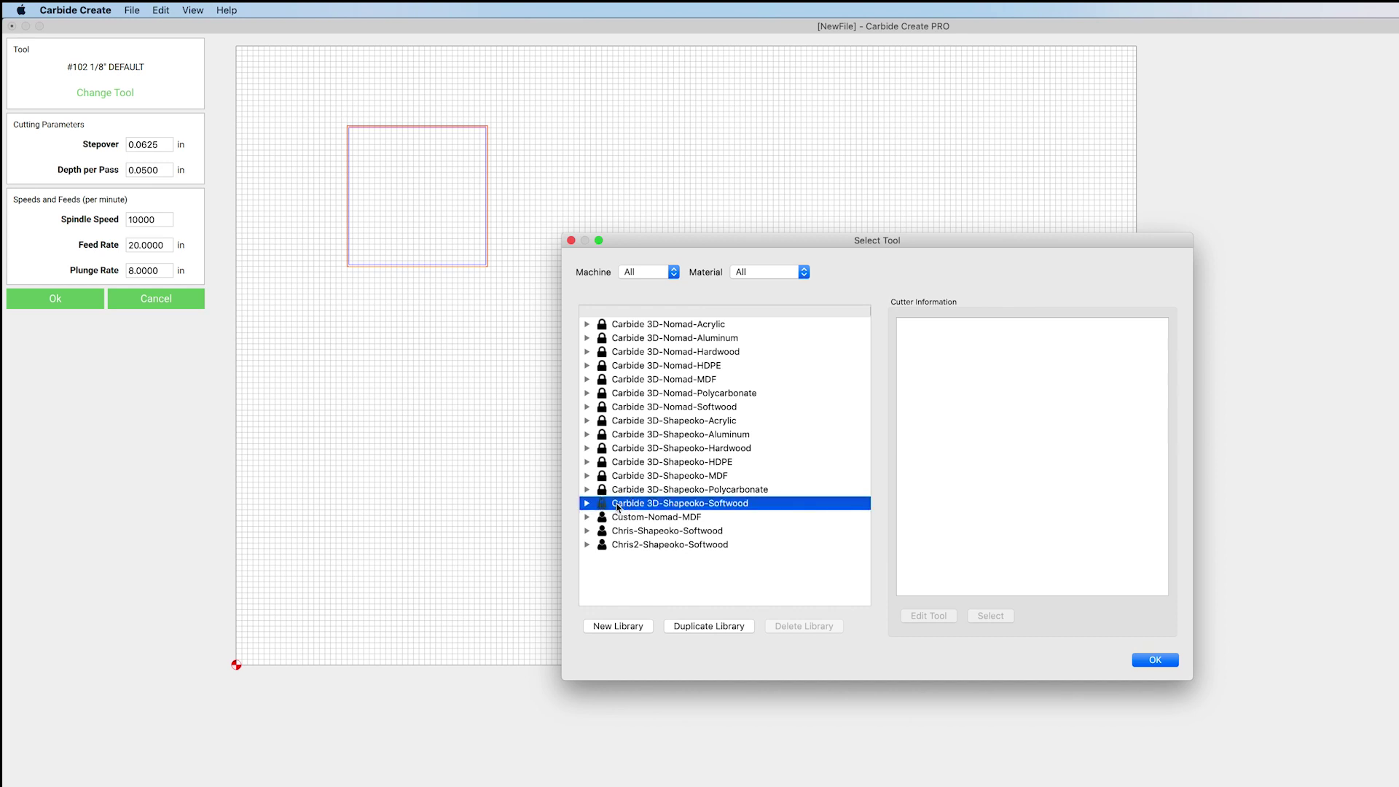
click(716, 626)
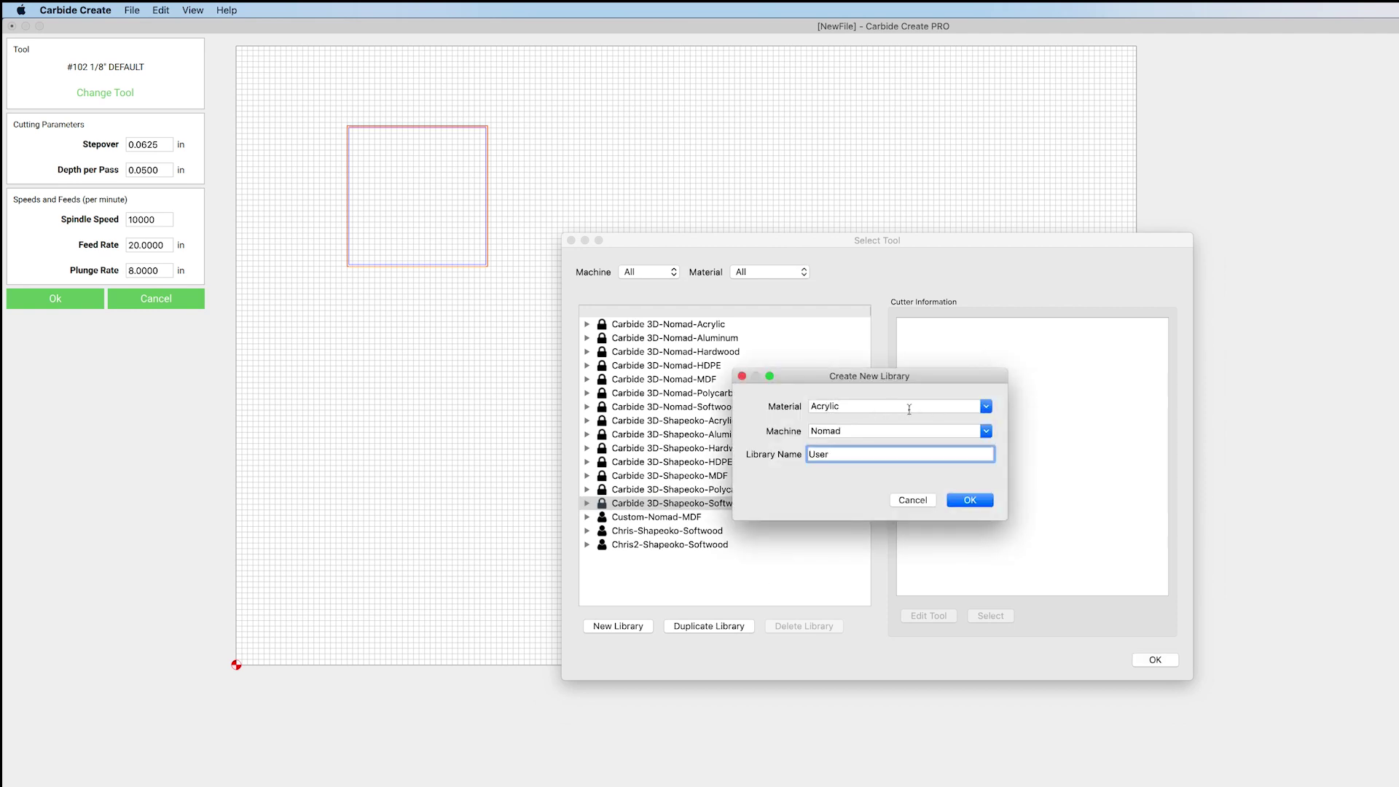
click(987, 406)
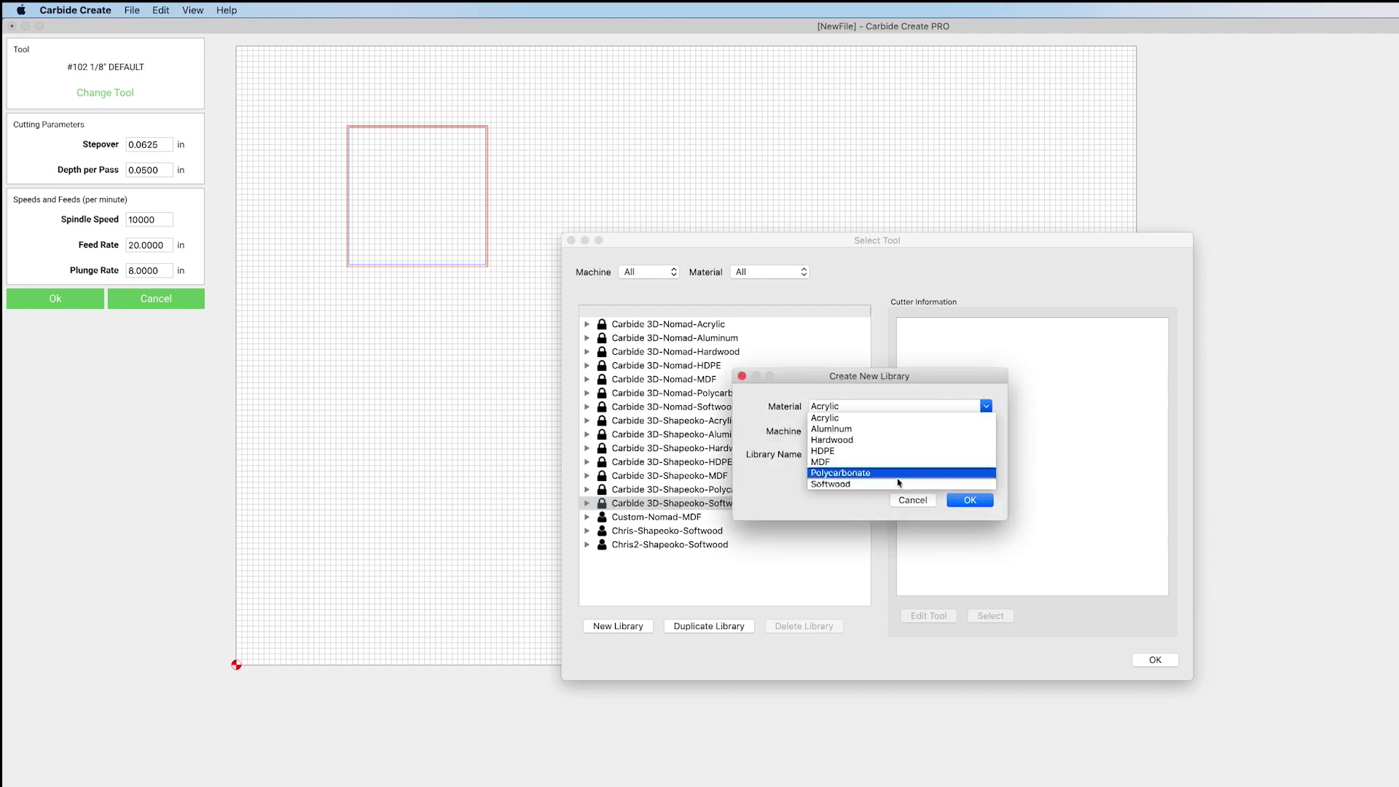
click(896, 483)
click(986, 431)
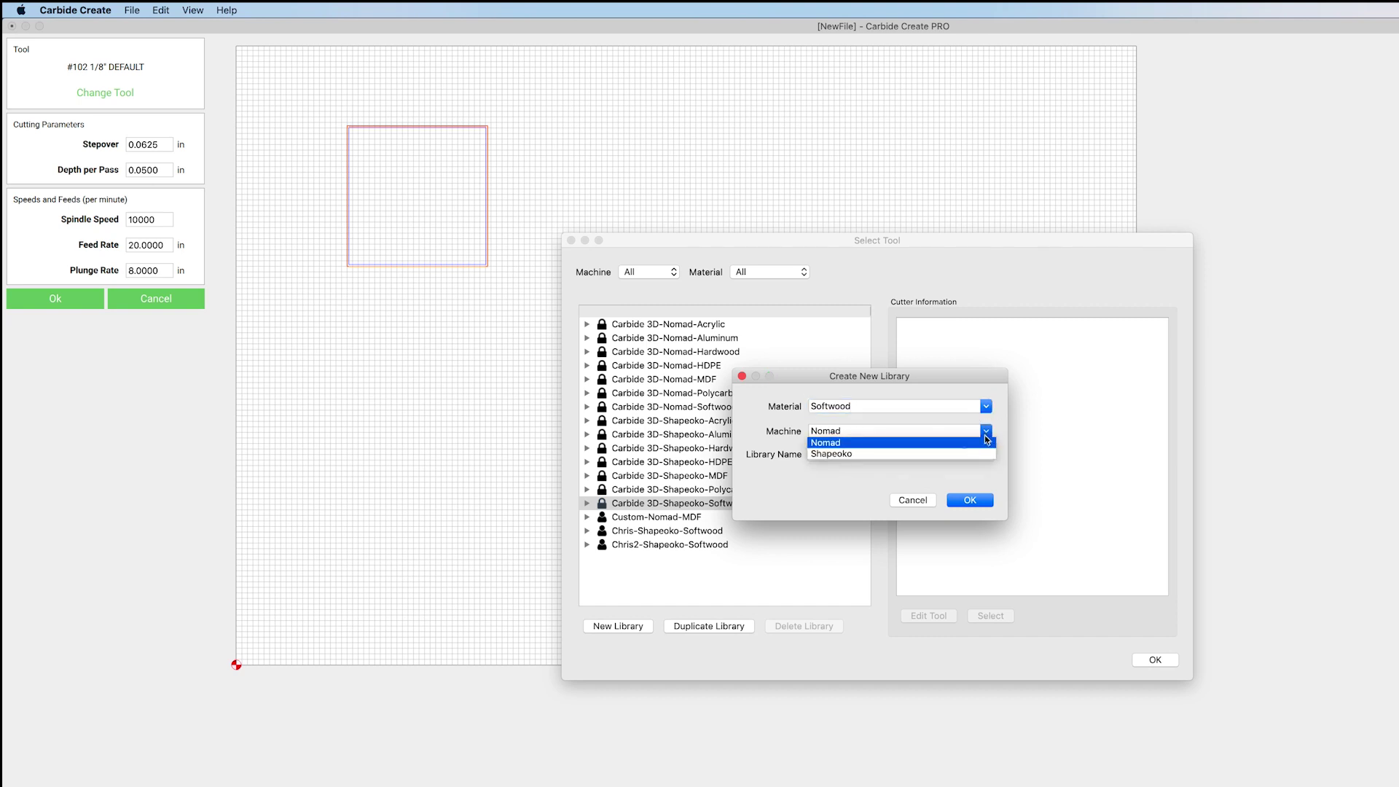
click(878, 453)
key(Tab)
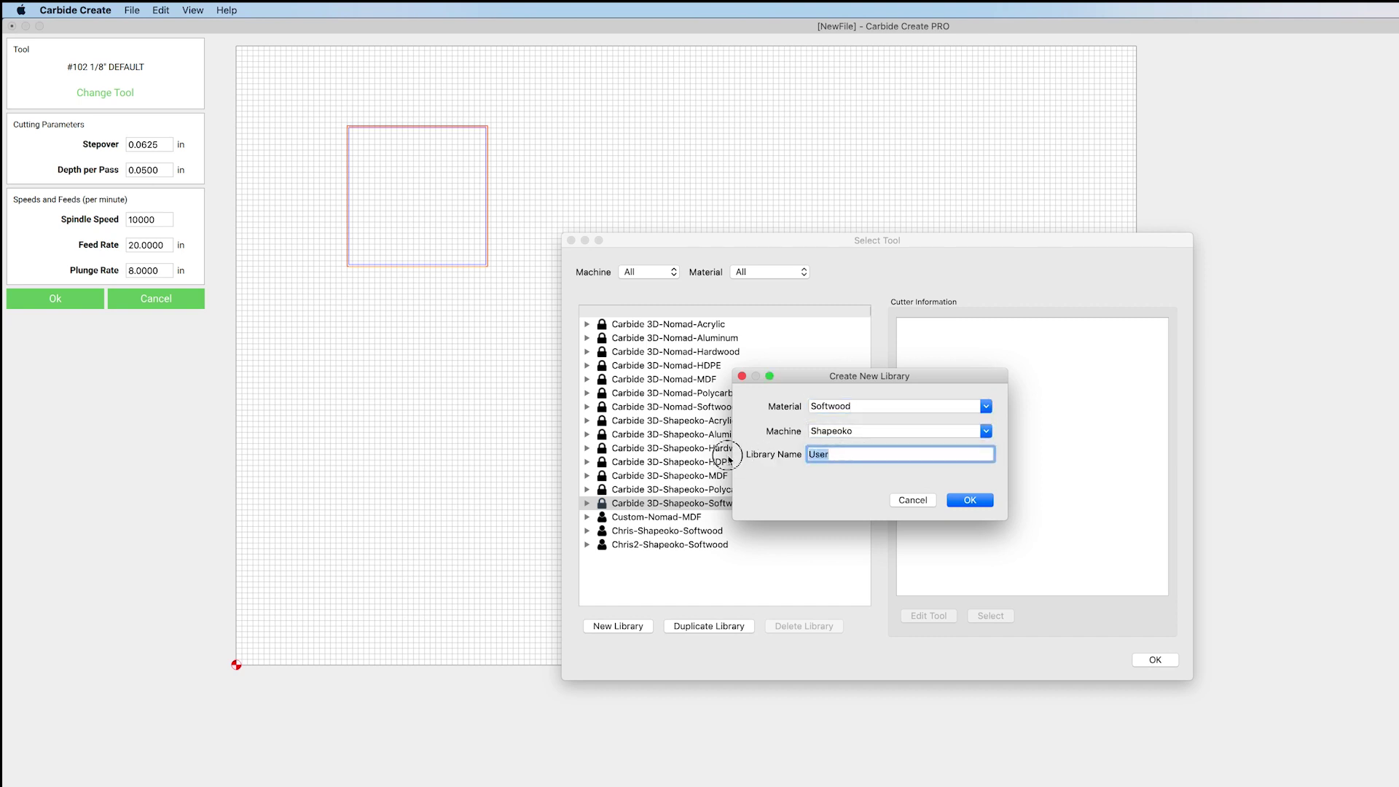
text(Chris3)
click(972, 500)
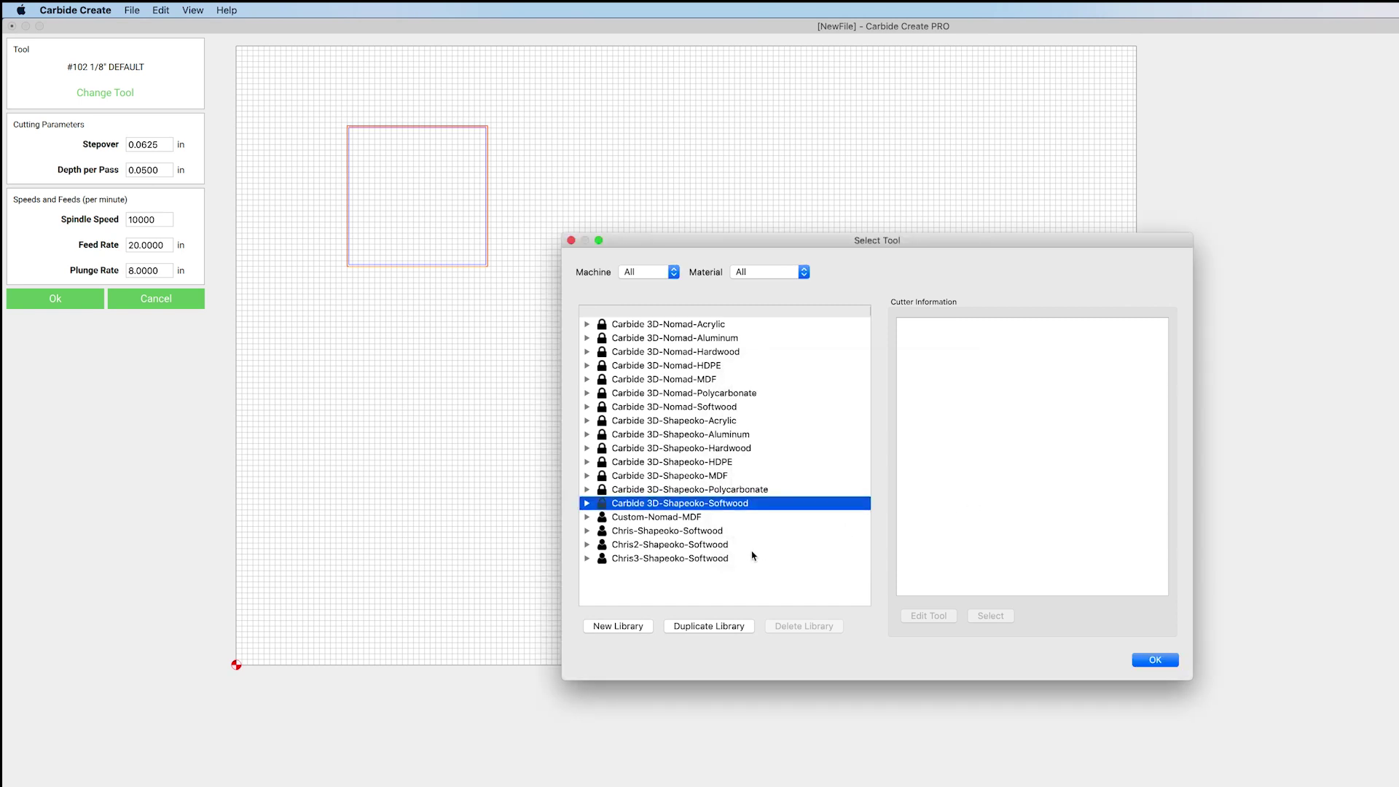
- Review the editable settings of the #102 End Mill (1/8") in the Chris3-Shapeoko-Softwood library without changing them
click(662, 558)
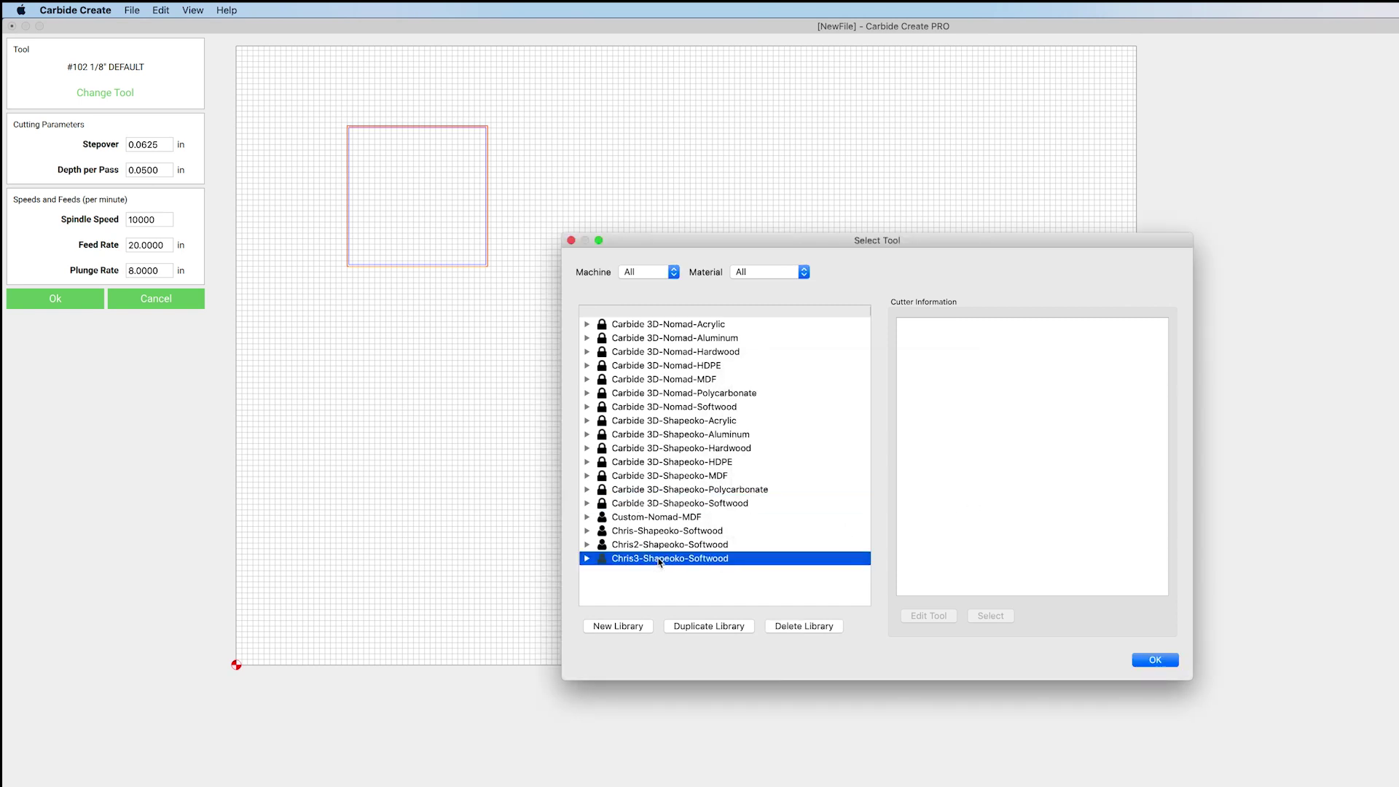
click(587, 559)
scroll(589, 562, down, 1)
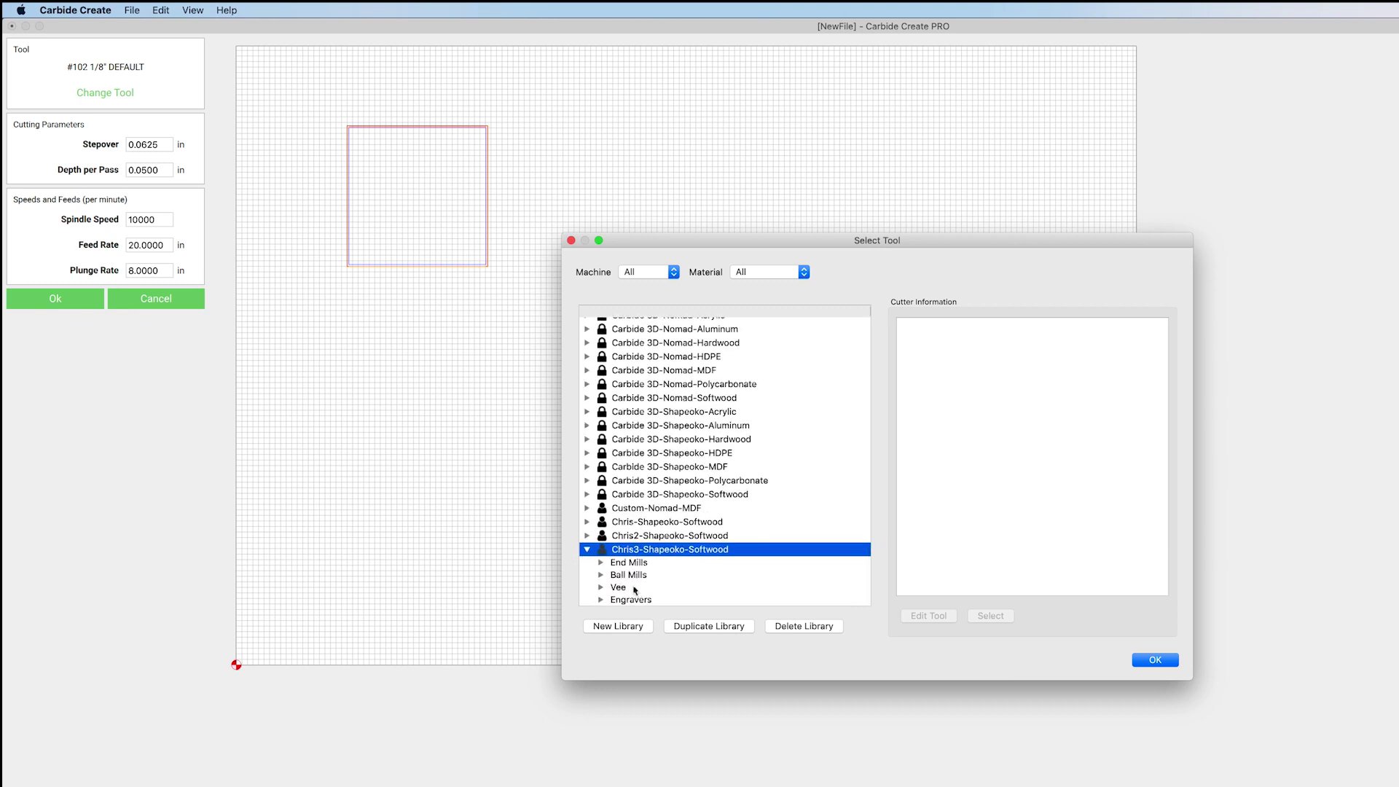
click(601, 563)
click(642, 575)
scroll(663, 474, down, 5)
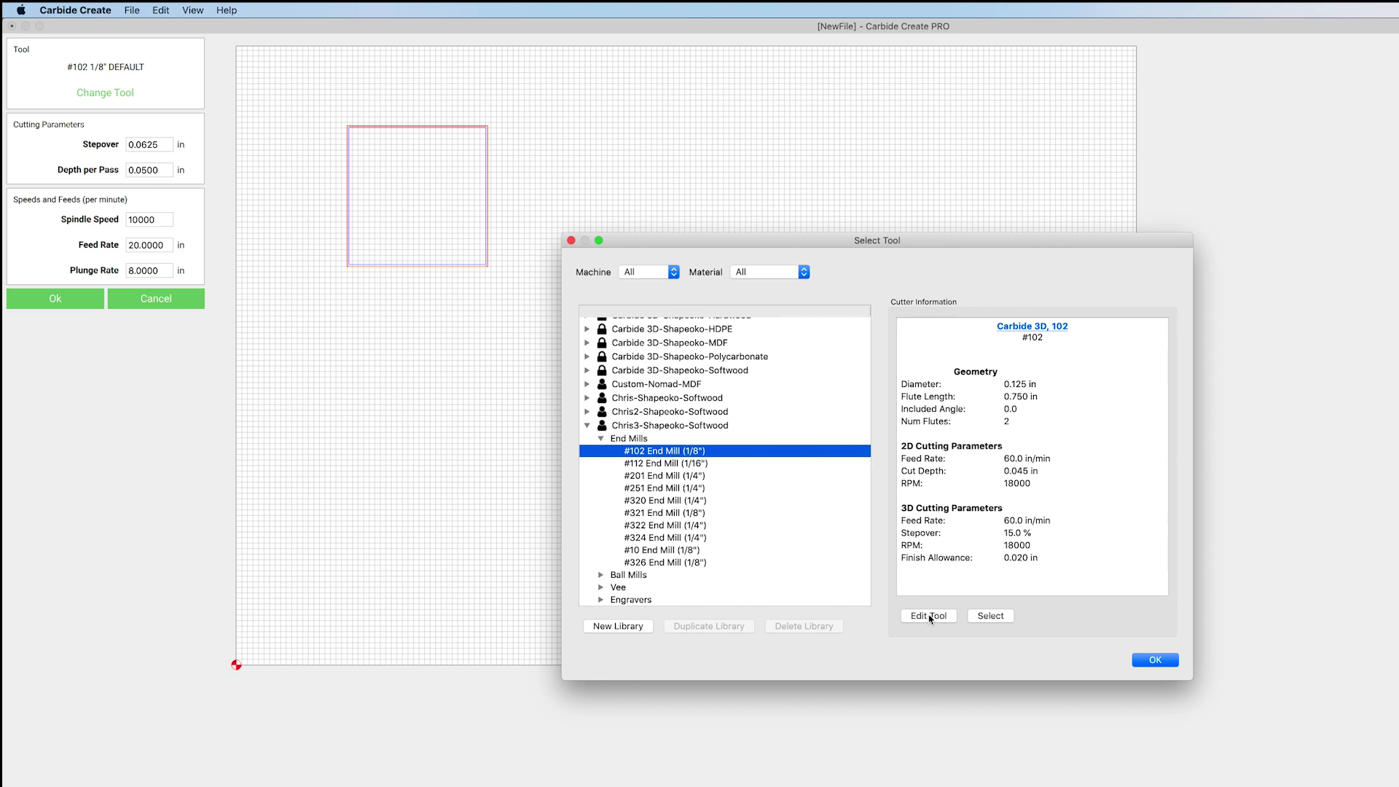
click(930, 617)
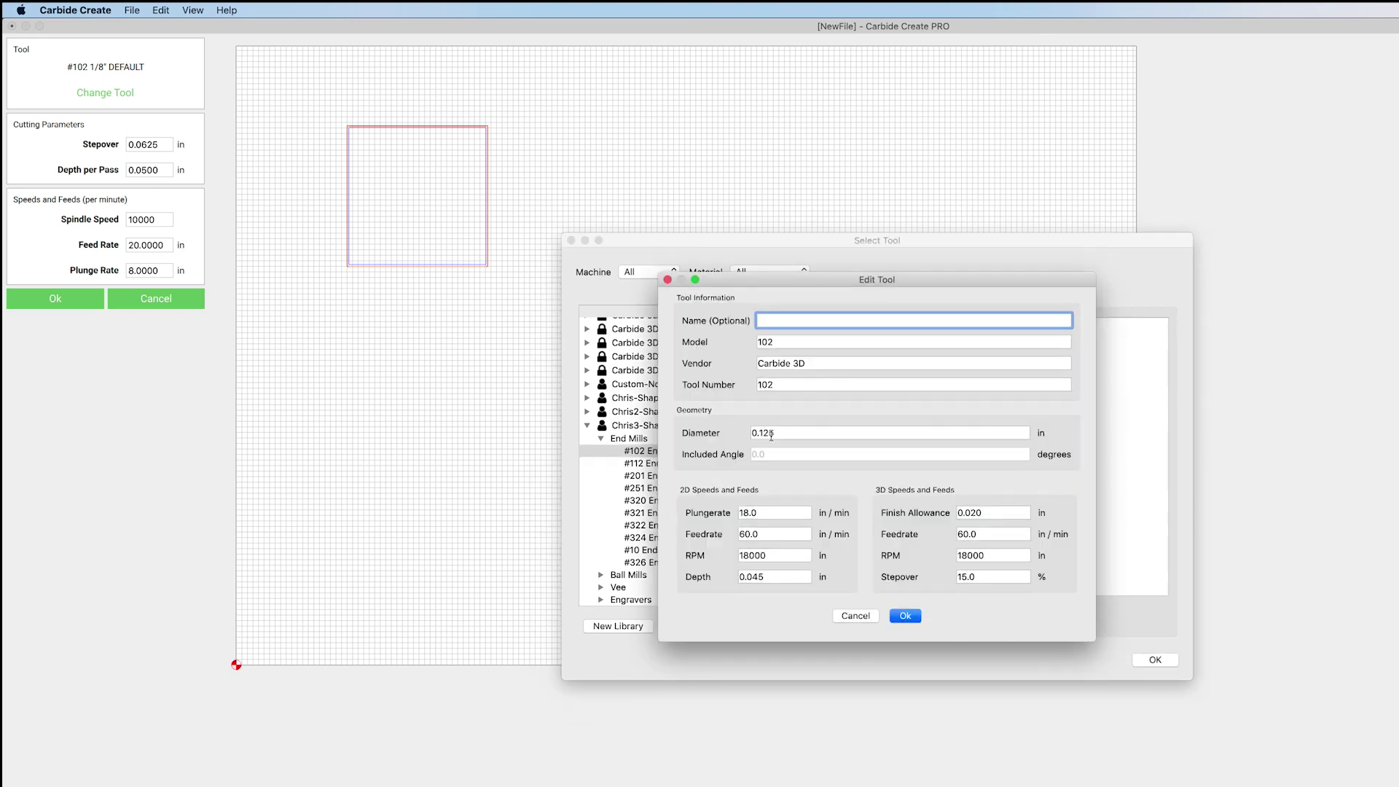
click(855, 616)
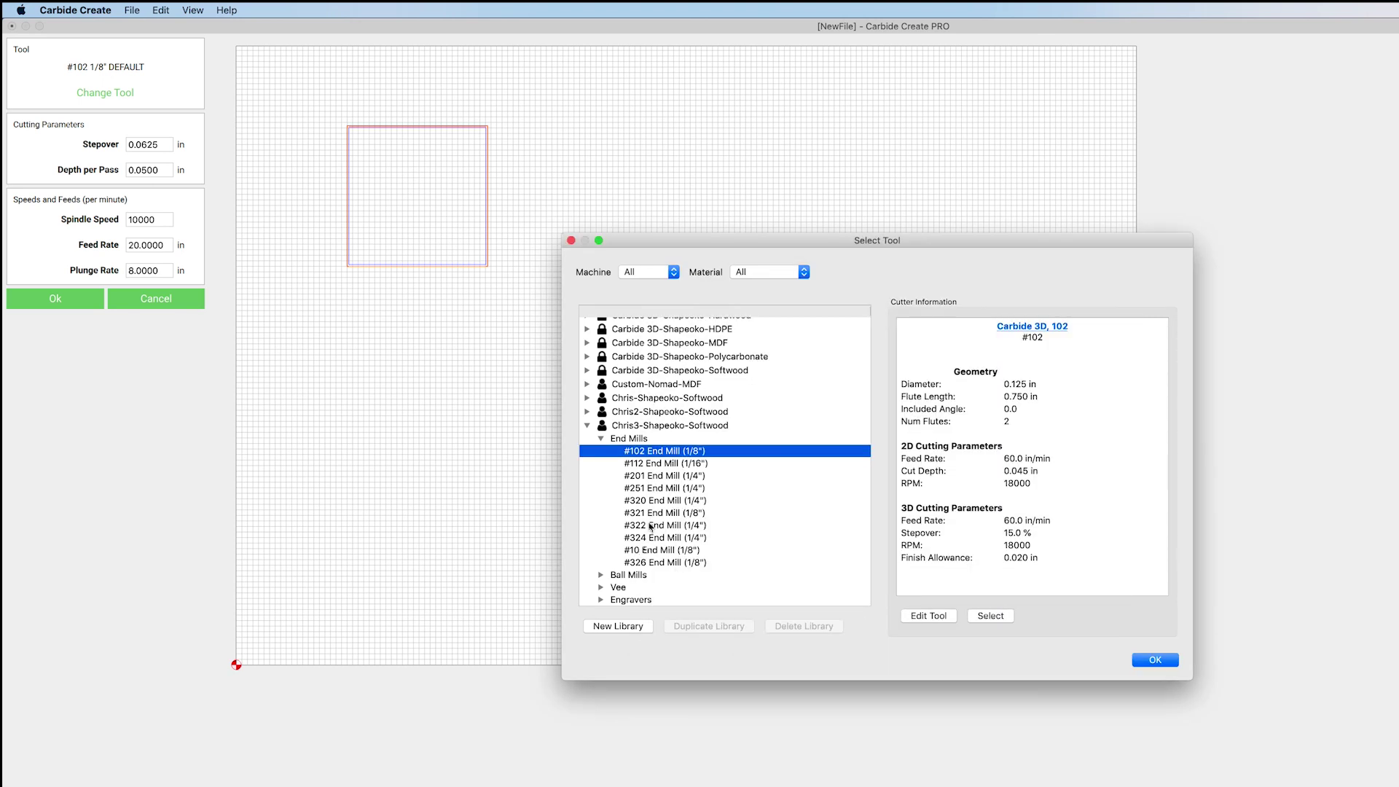
- Add a new inch Vee Mill to the Chris3-Shapeoko-Softwood library with the name "test" and tool number 500
right_click(618, 441)
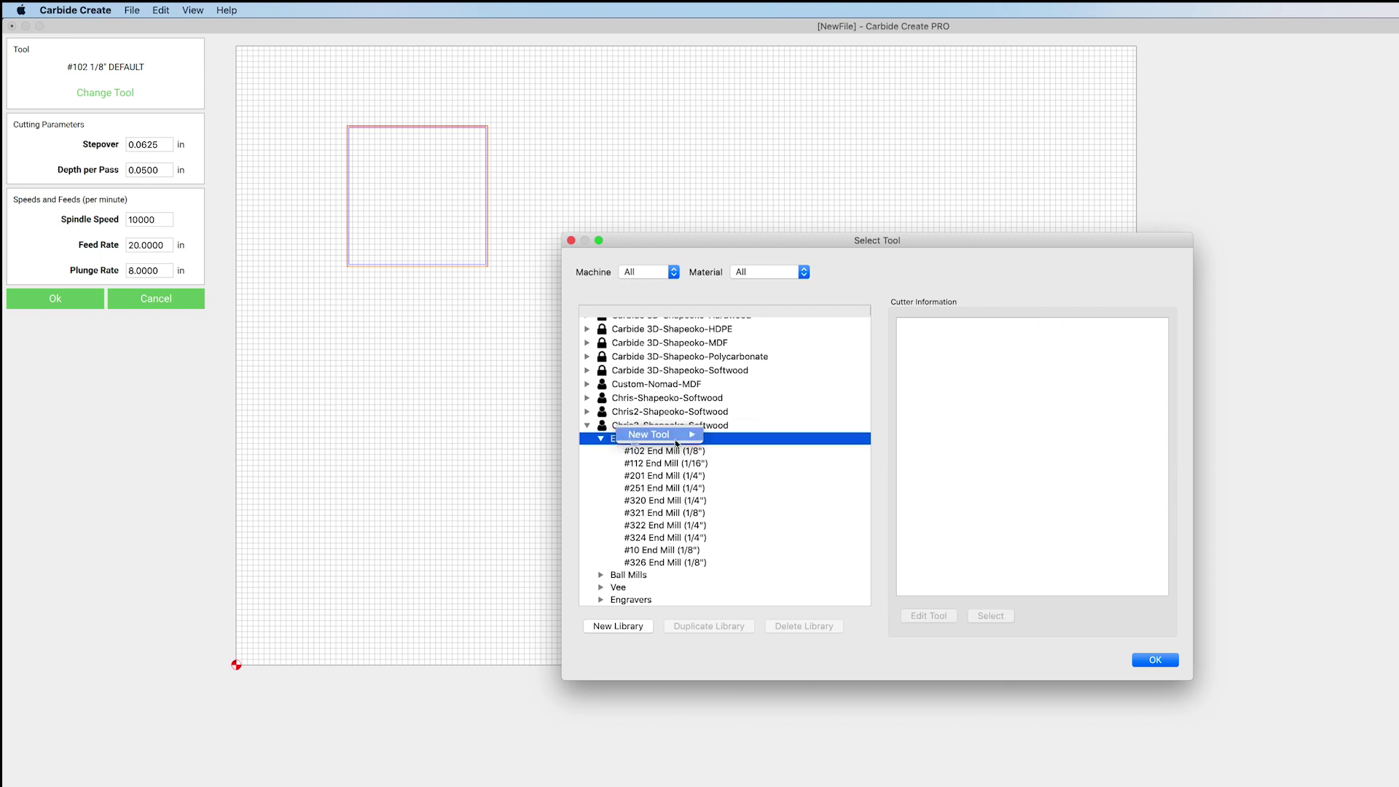
mouse_move(678, 441)
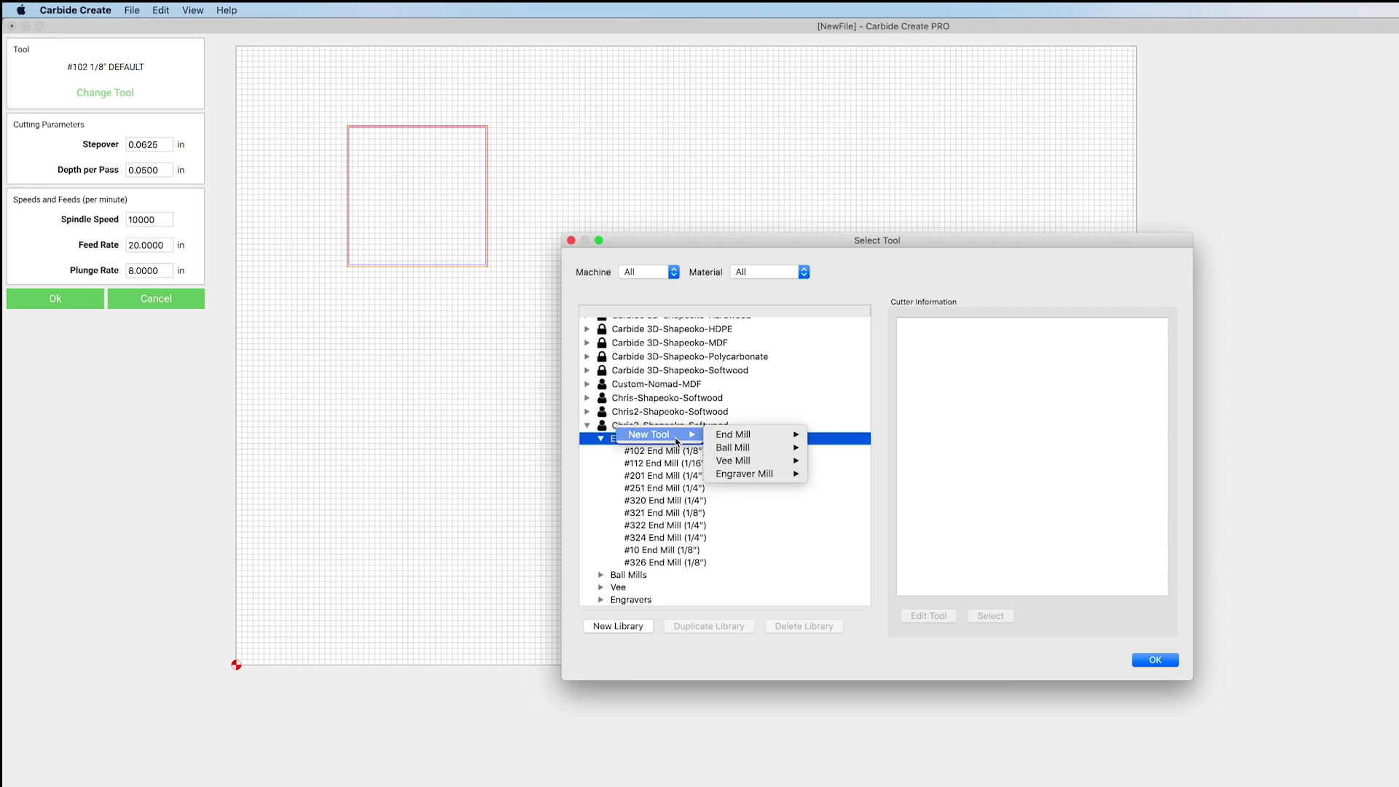
mouse_move(752, 441)
mouse_move(798, 461)
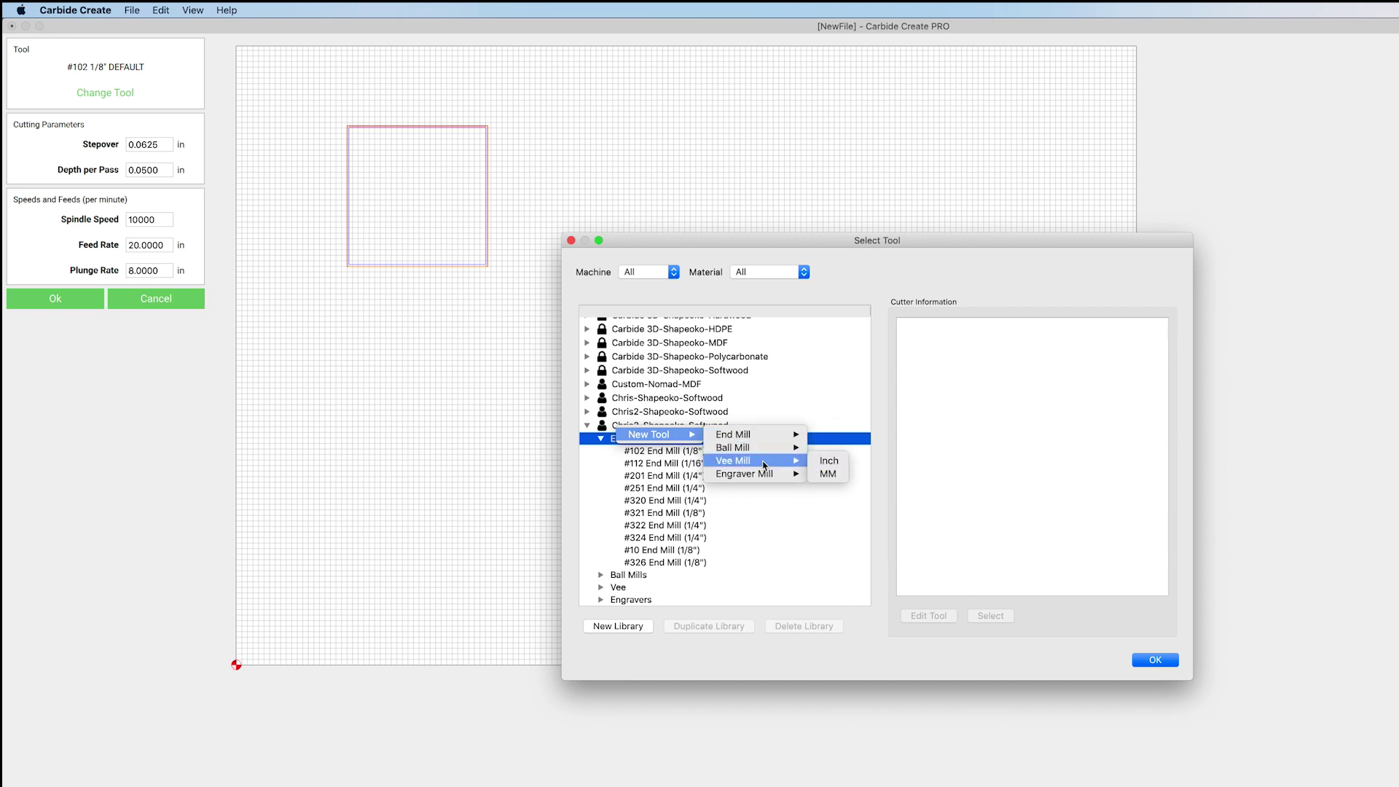
click(820, 464)
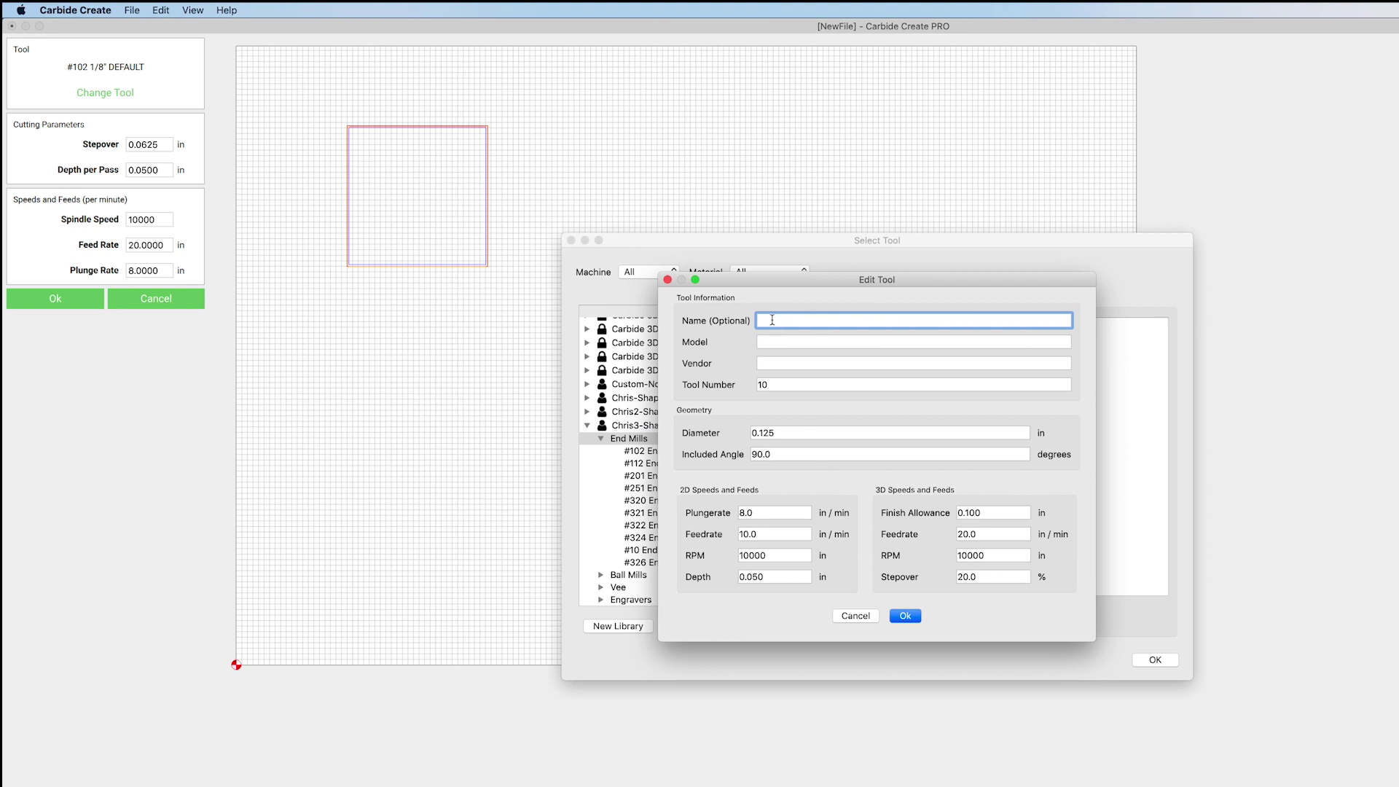
text(test)
double_click(788, 384)
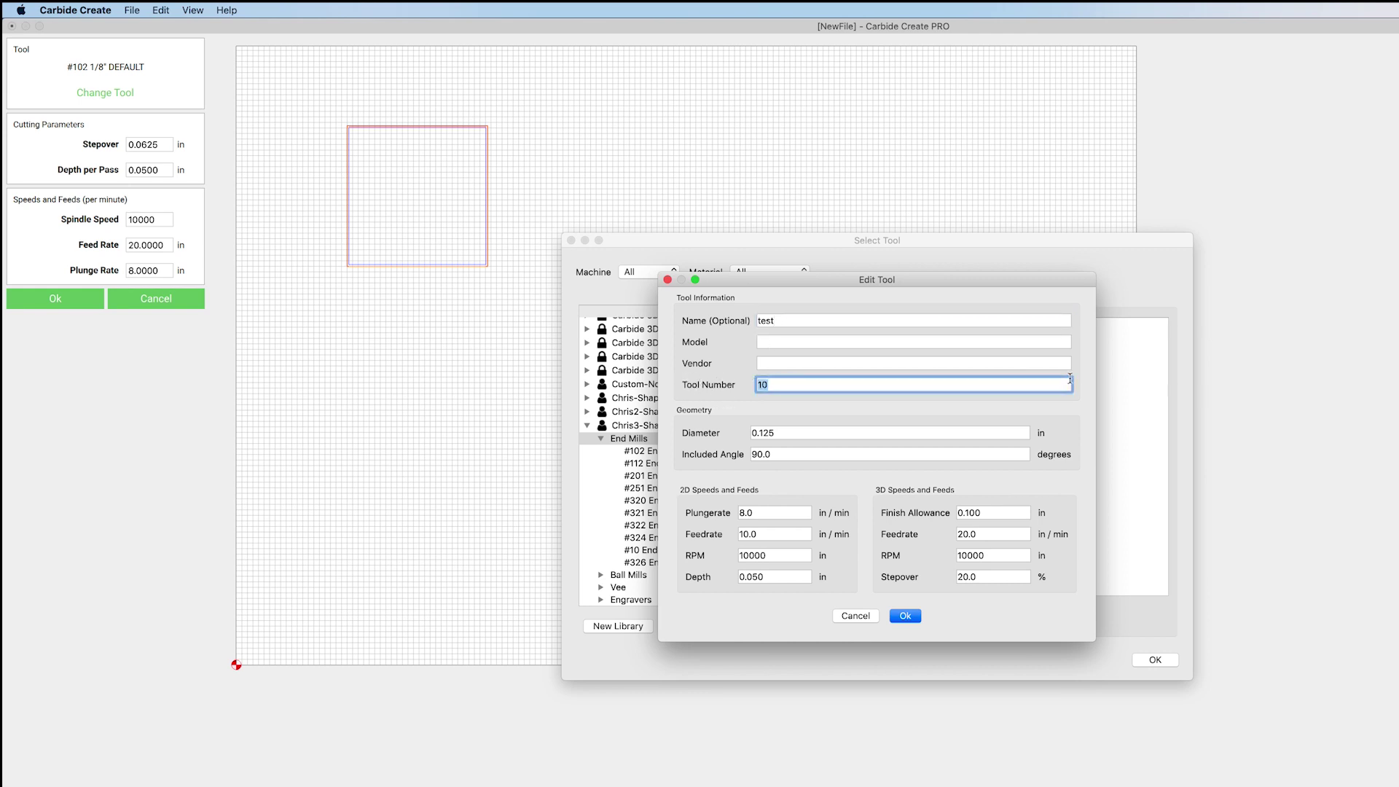
text(500)
- Set the new vee tool's diameter to 0.25 in and its included angle to 60 degrees
click(792, 433)
drag(793, 433, 763, 433)
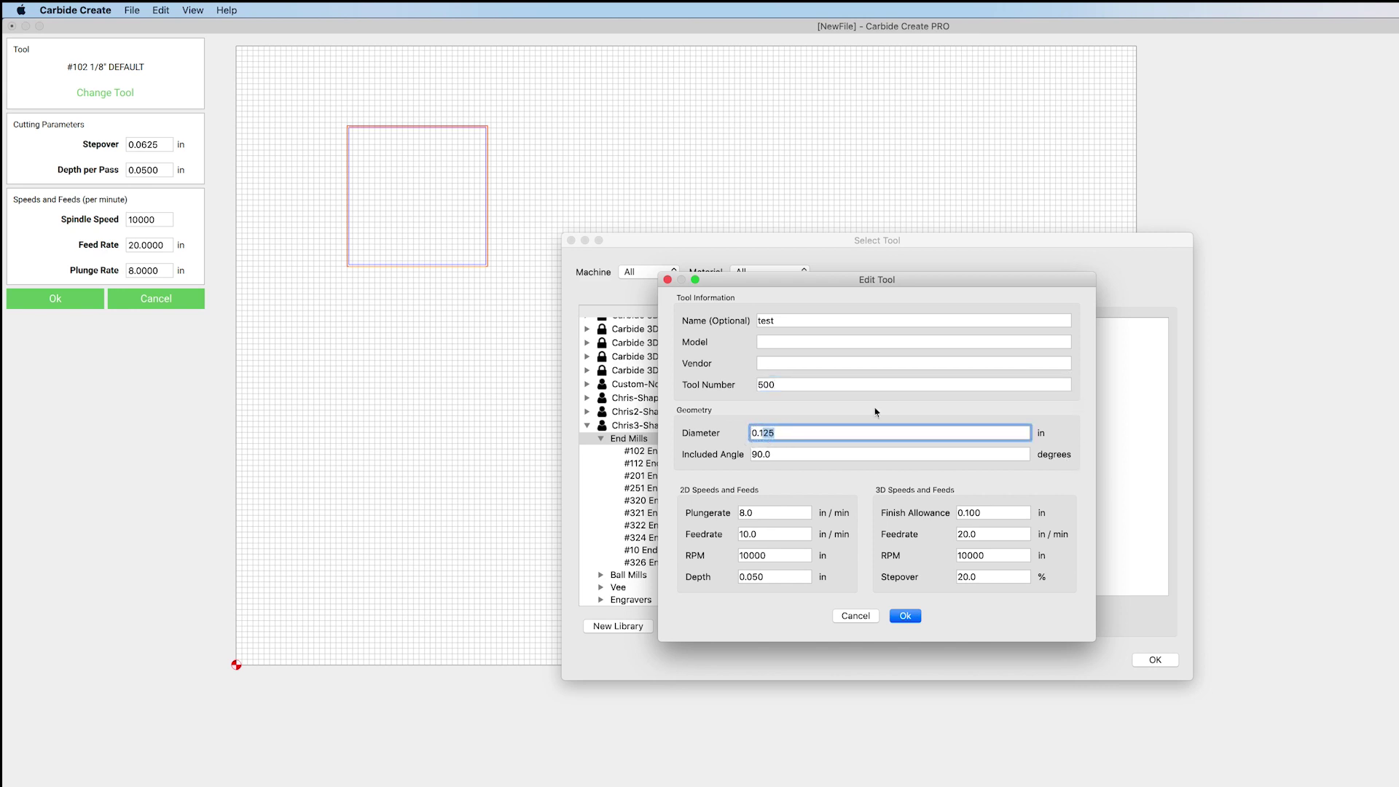
key(BackSpace)
text(24)
key(Tab)
click(796, 431)
key(BackSpace)
text(5)
key(Tab)
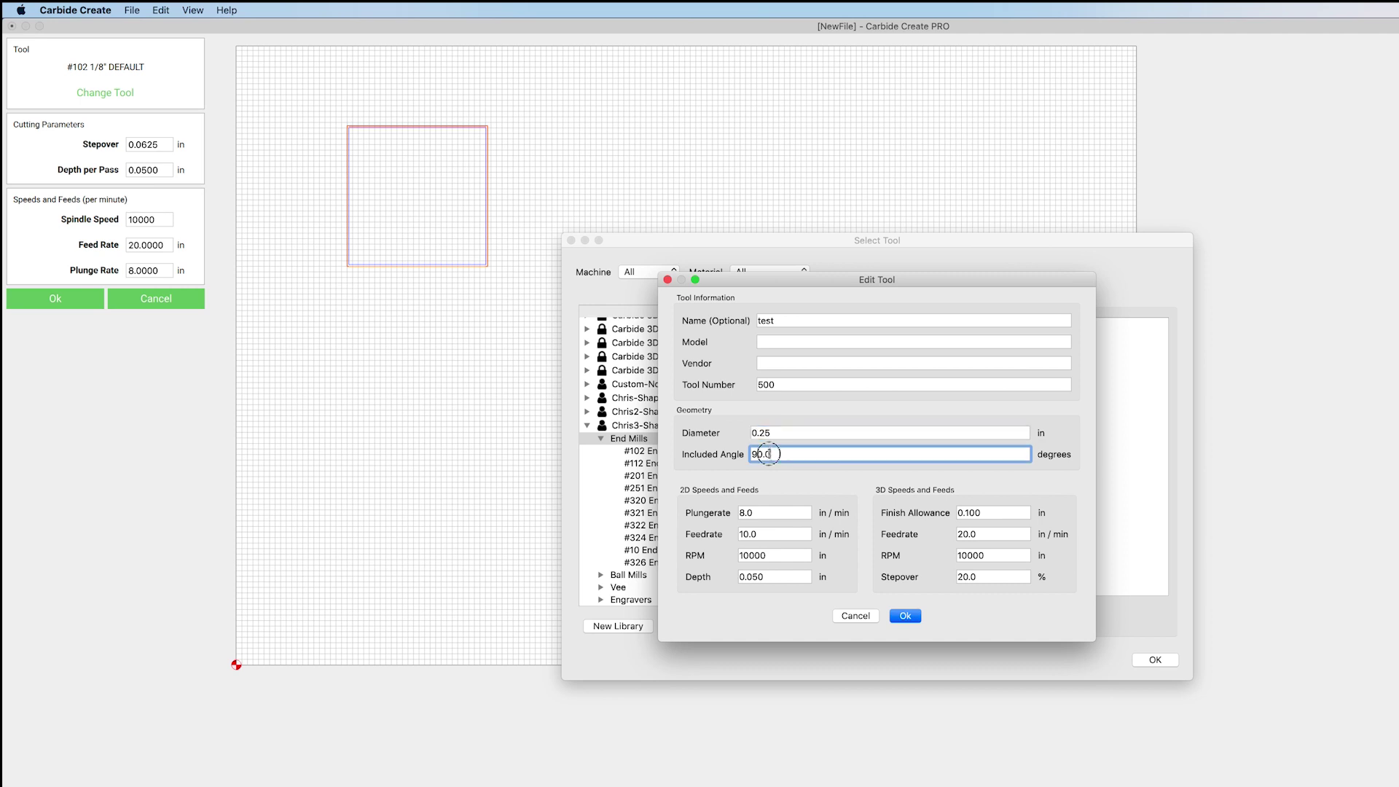
text(60)
- Set the vee tool's 2D plunge rate to 60, feed rate to 100 and depth to 0.150 in, and save the tool
click(774, 513)
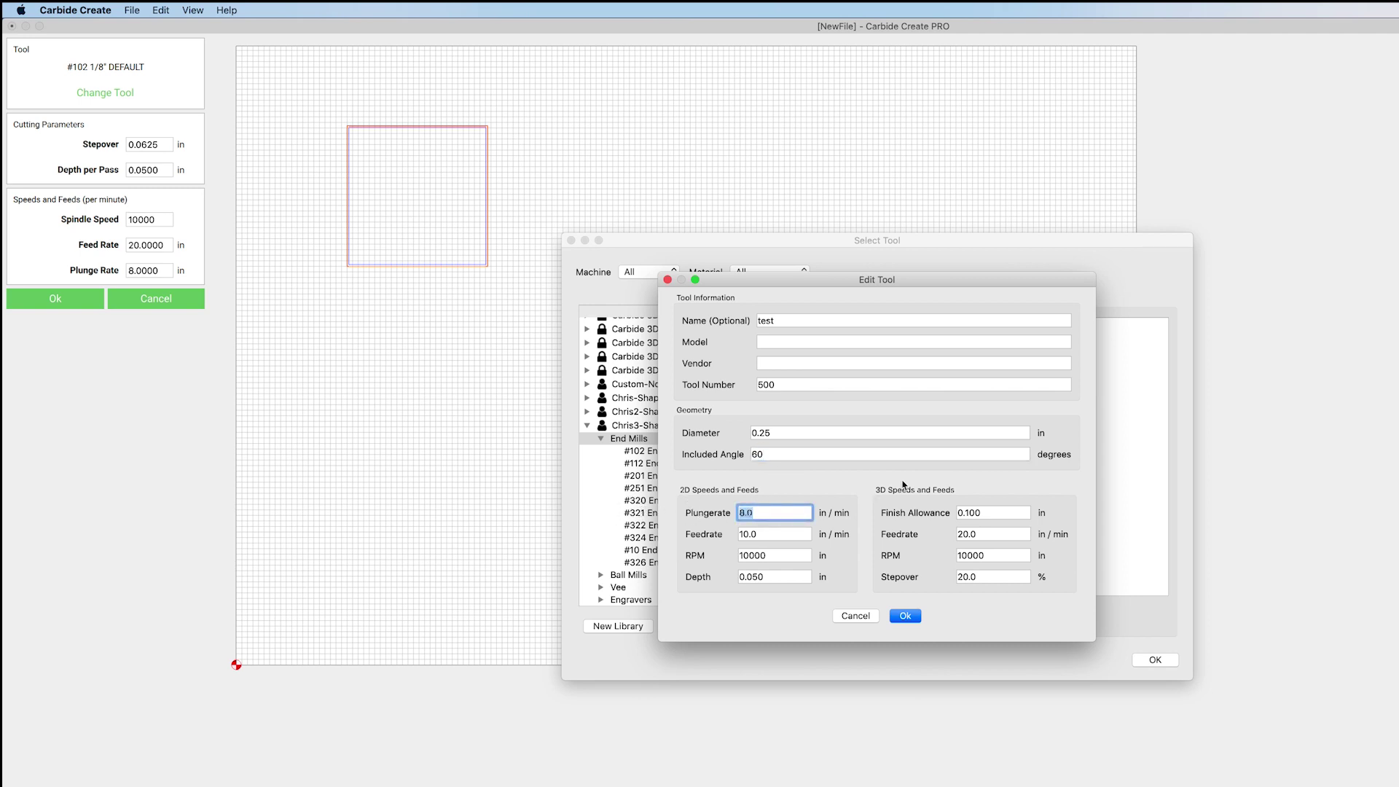
text(60)
click(769, 535)
text(100)
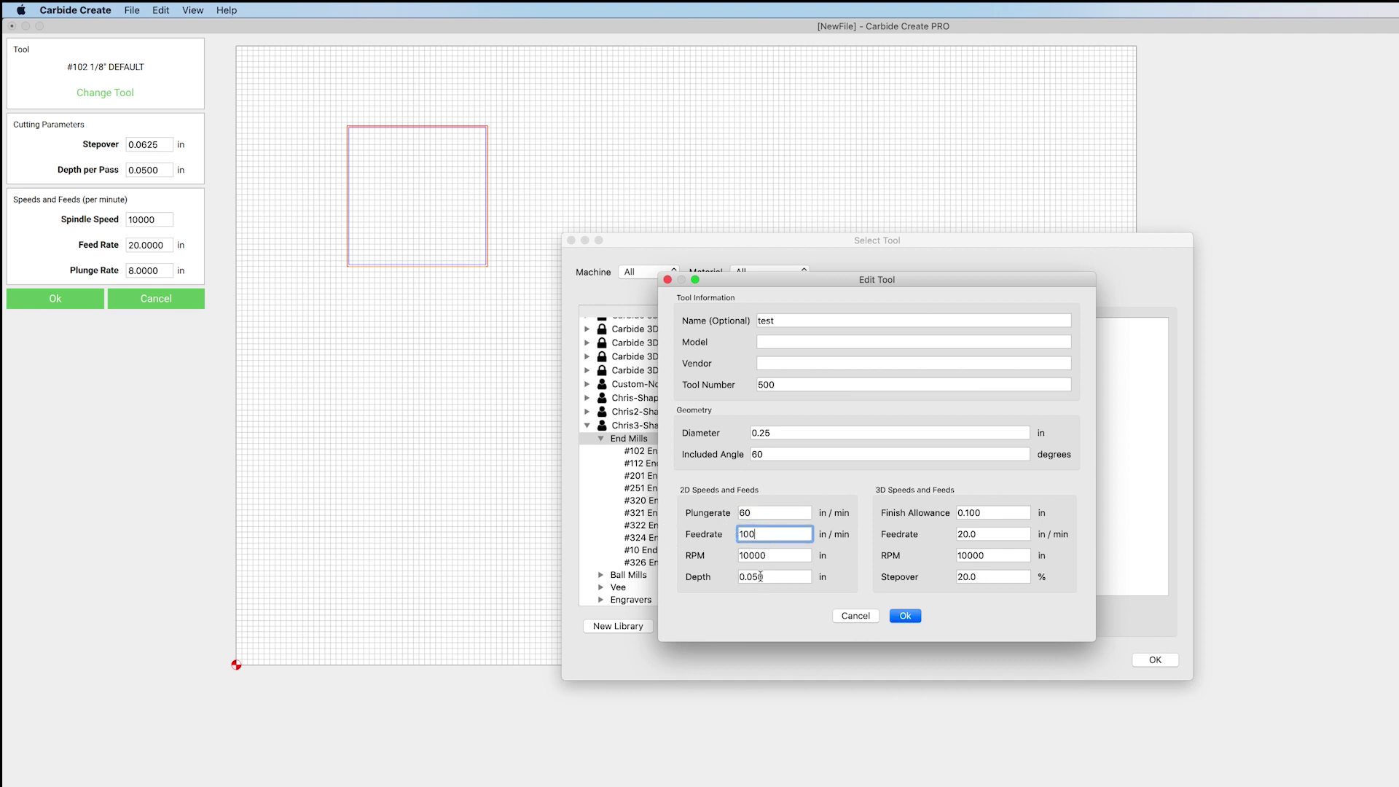
click(739, 578)
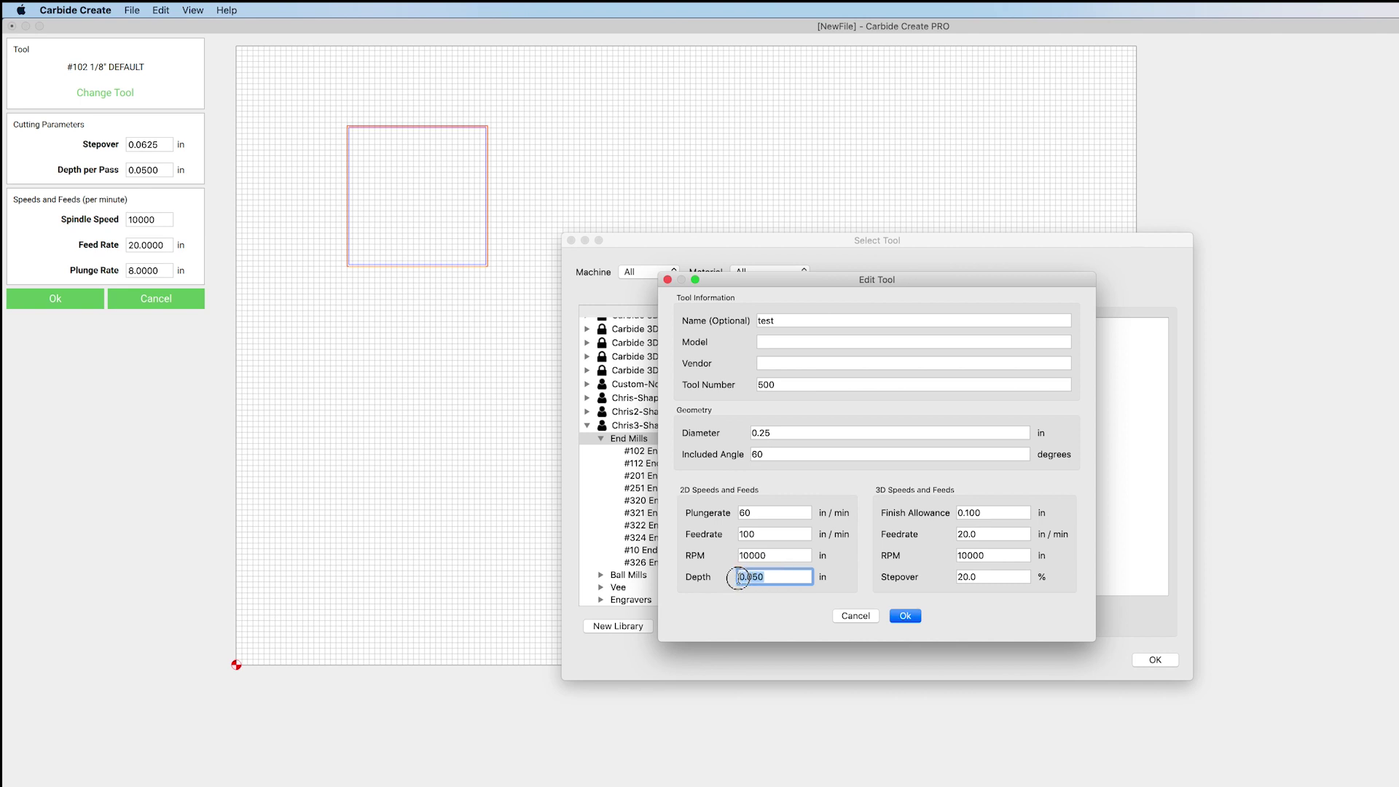
text(.150)
click(906, 616)
- Assign the "test" vee tool from the Chris3-Shapeoko-Softwood library to the contour toolpath
click(601, 588)
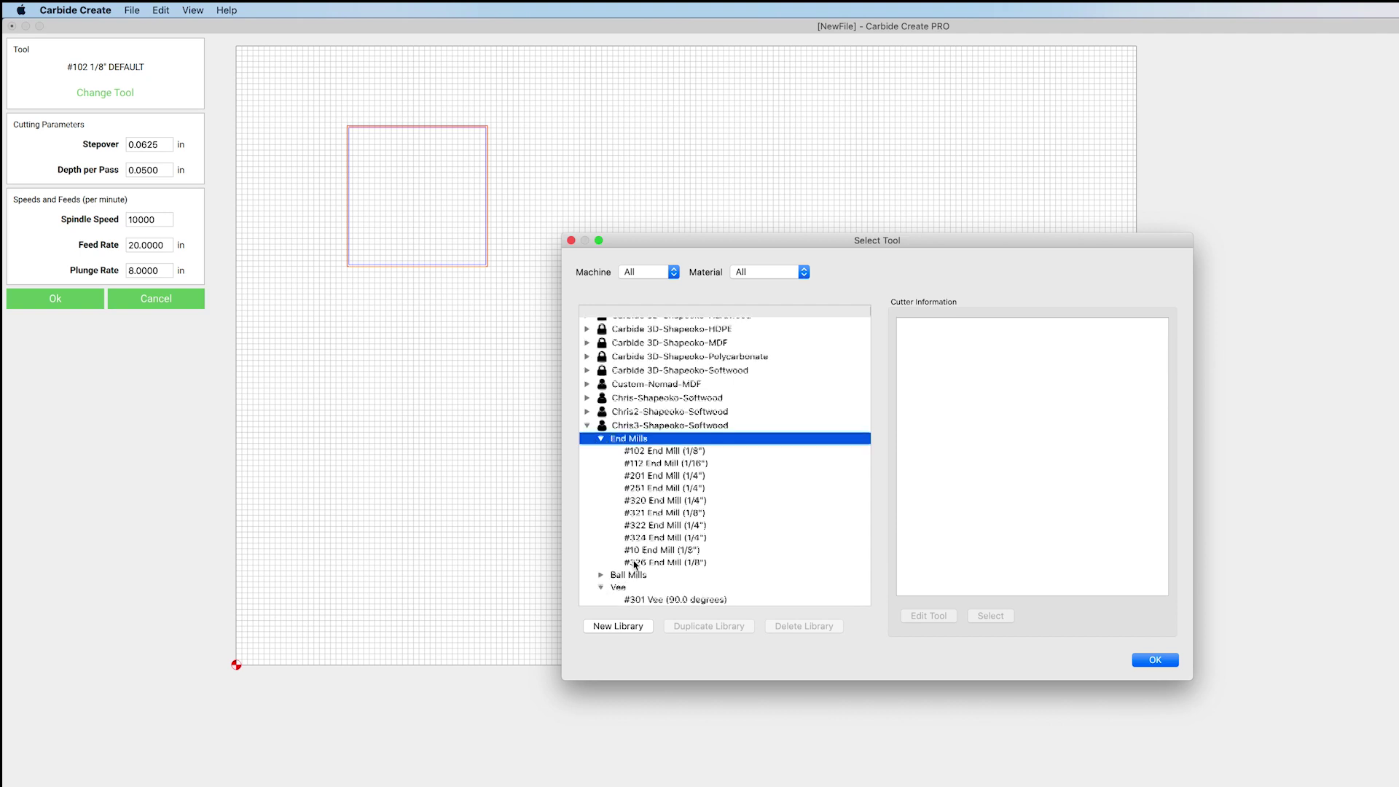
scroll(634, 563, down, 2)
click(637, 588)
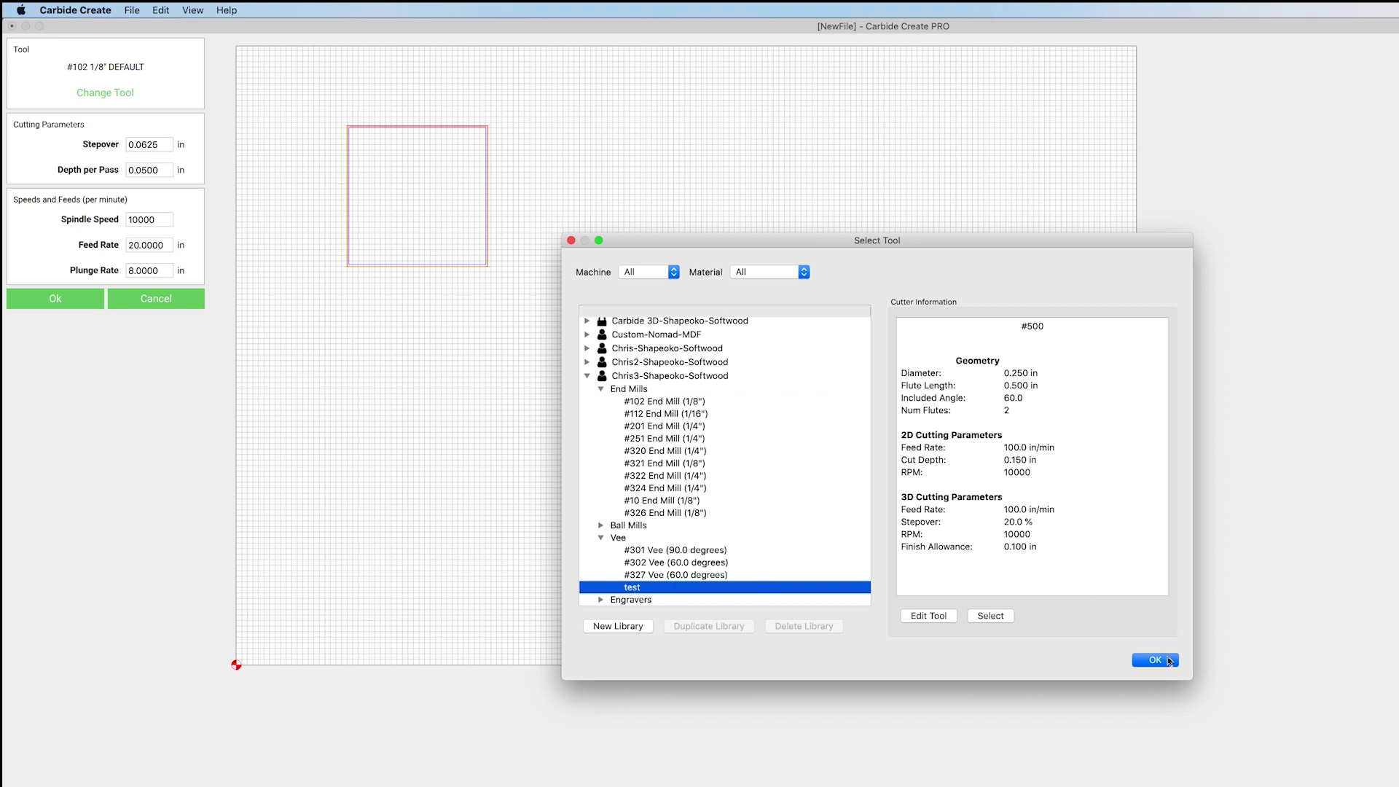
click(1164, 660)
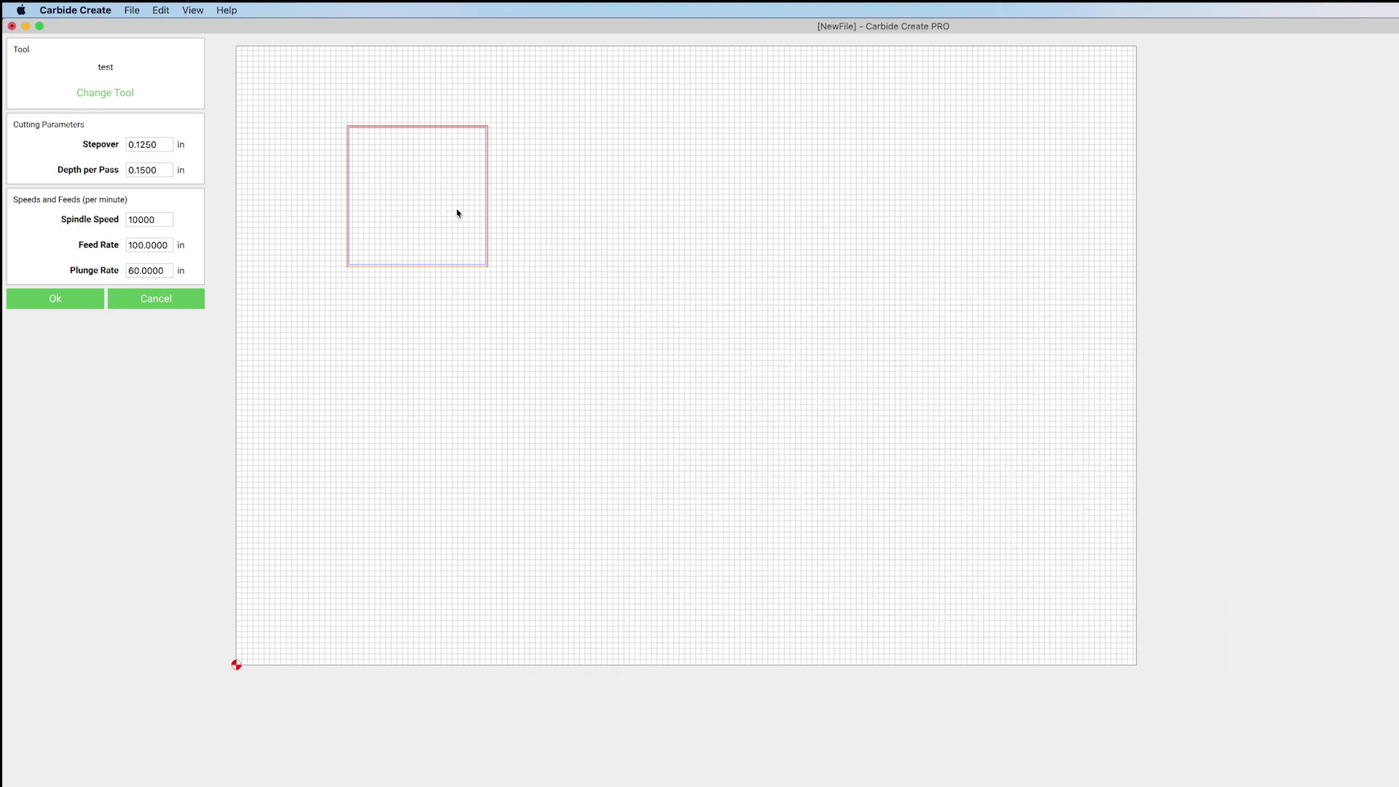
- Open the Carbide Create data directory and open Chris3+Shapeoko+Softwood.csv from its tools folder in Numbers
click(100, 14)
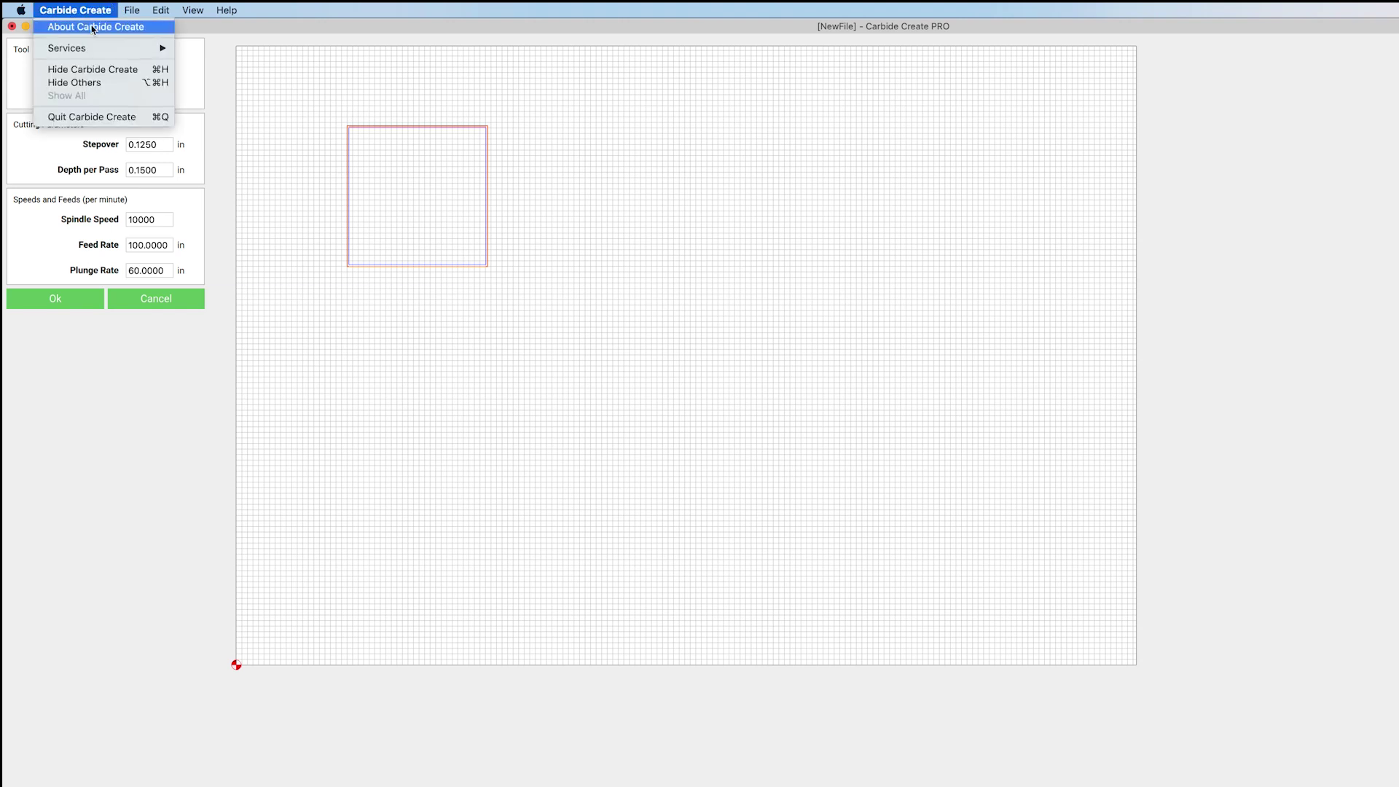
click(93, 28)
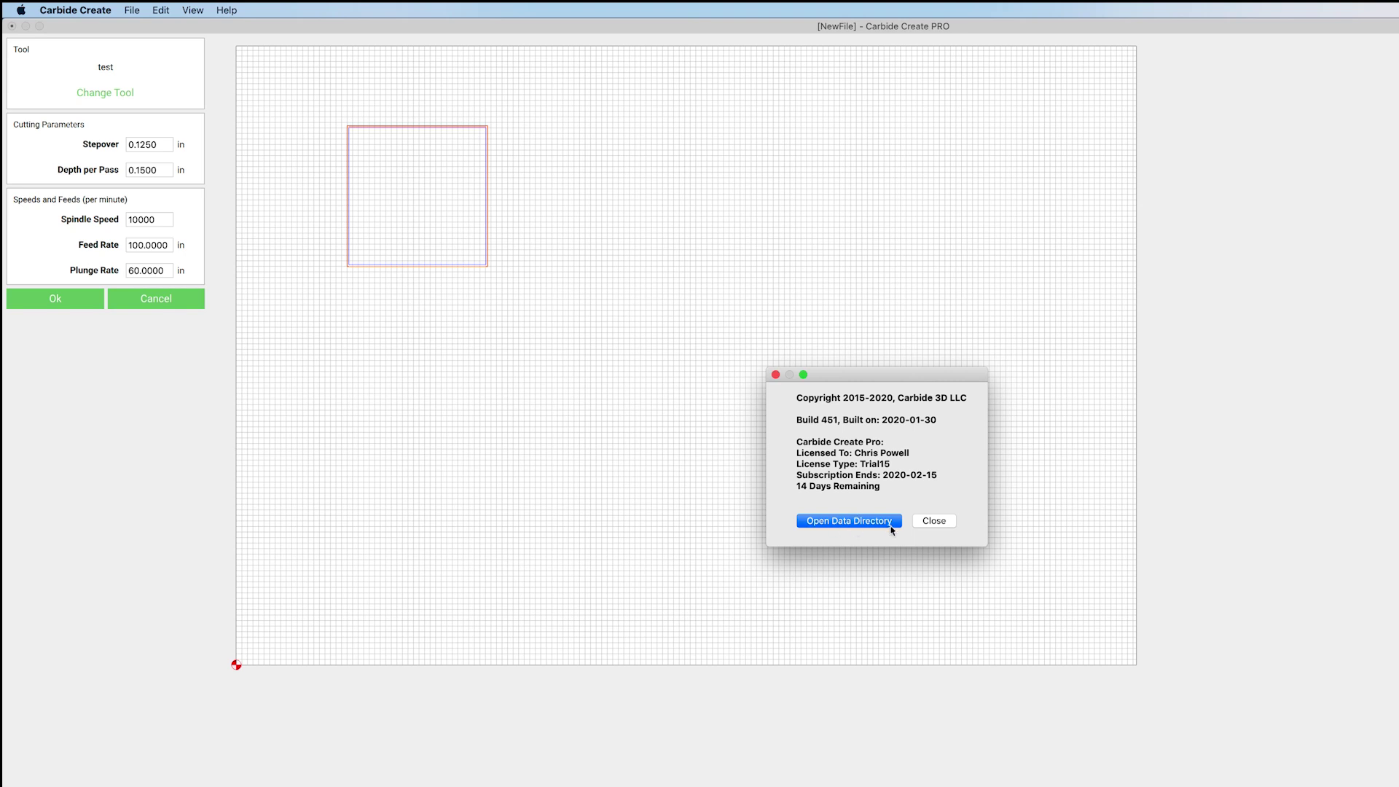
click(848, 522)
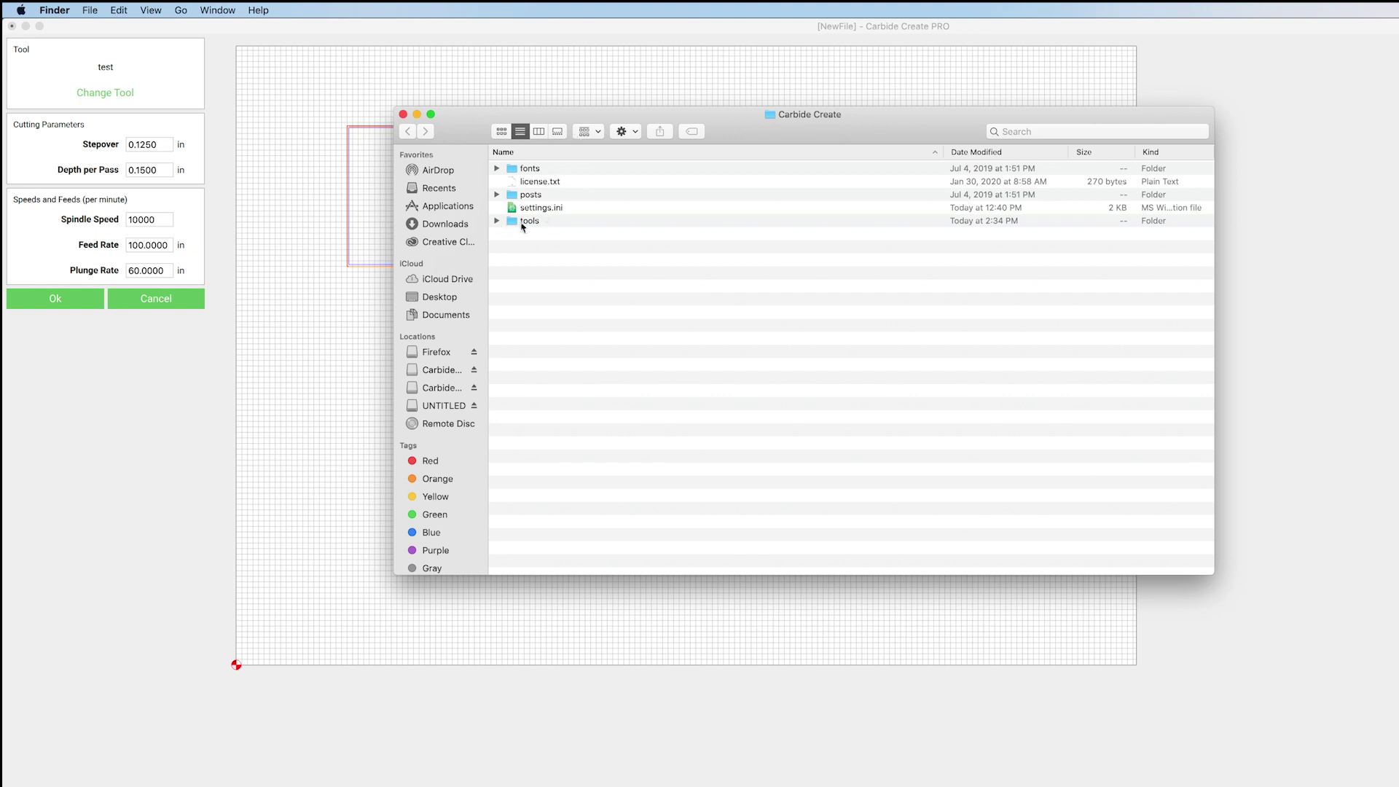
click(496, 221)
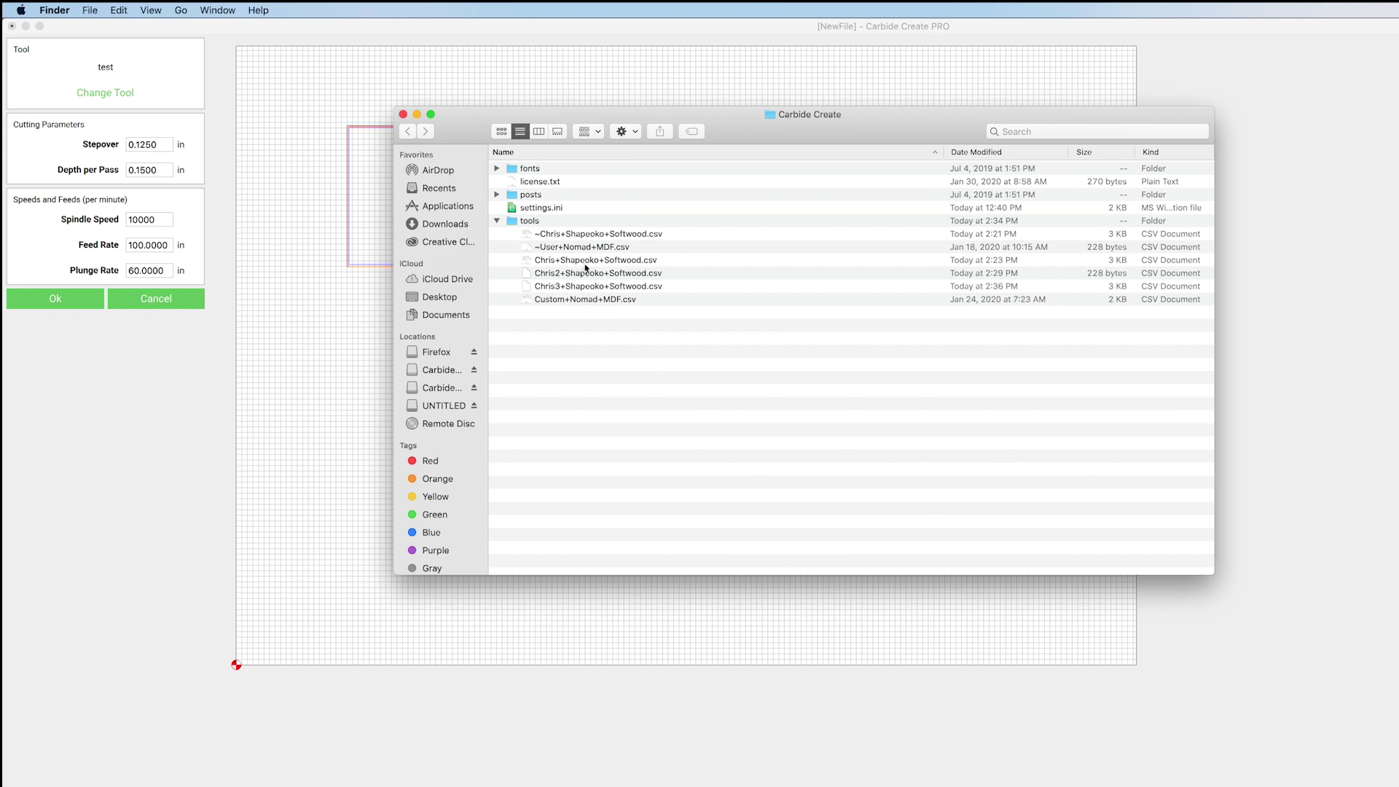
double_click(576, 287)
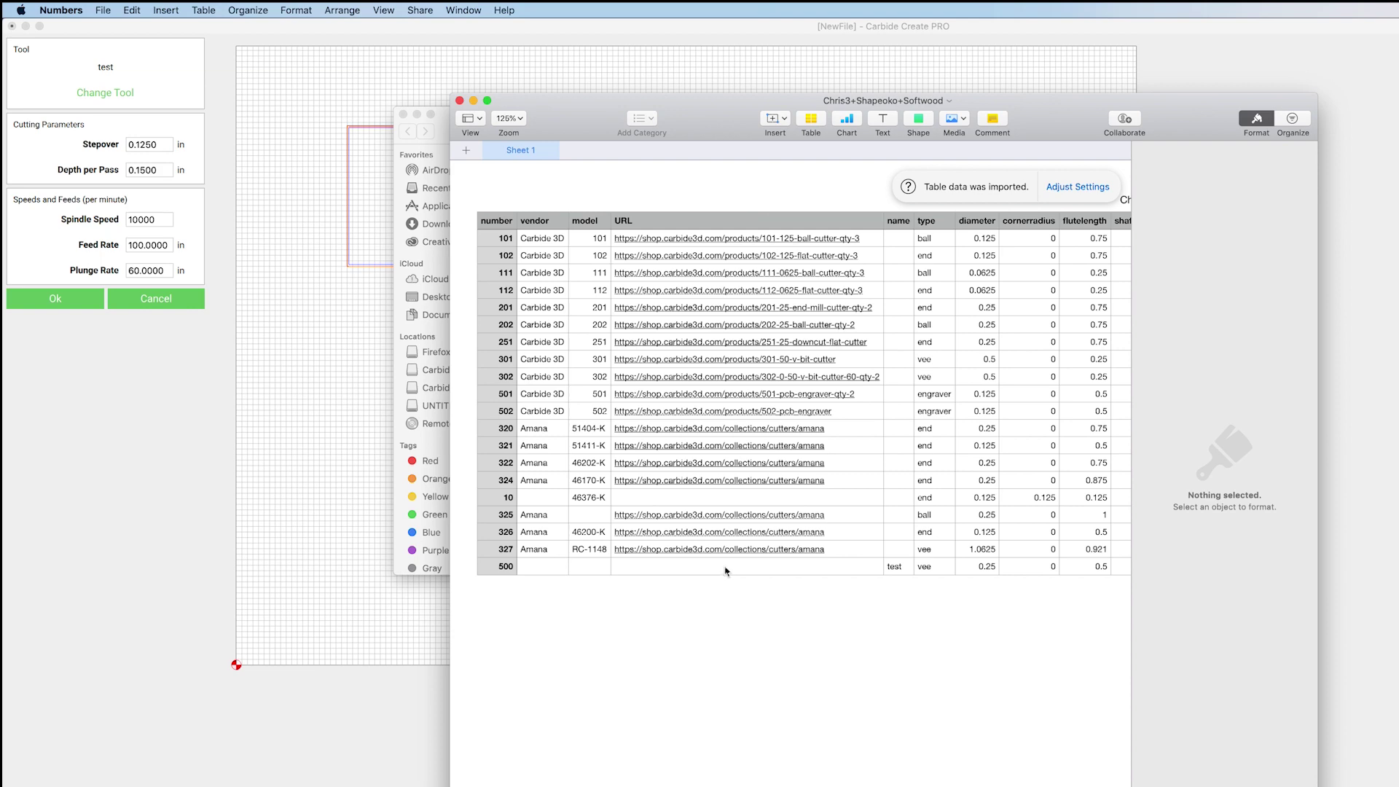
- Examine the "test" tool's row in the spreadsheet across the geometry and feed columns
scroll(899, 573, right, 3)
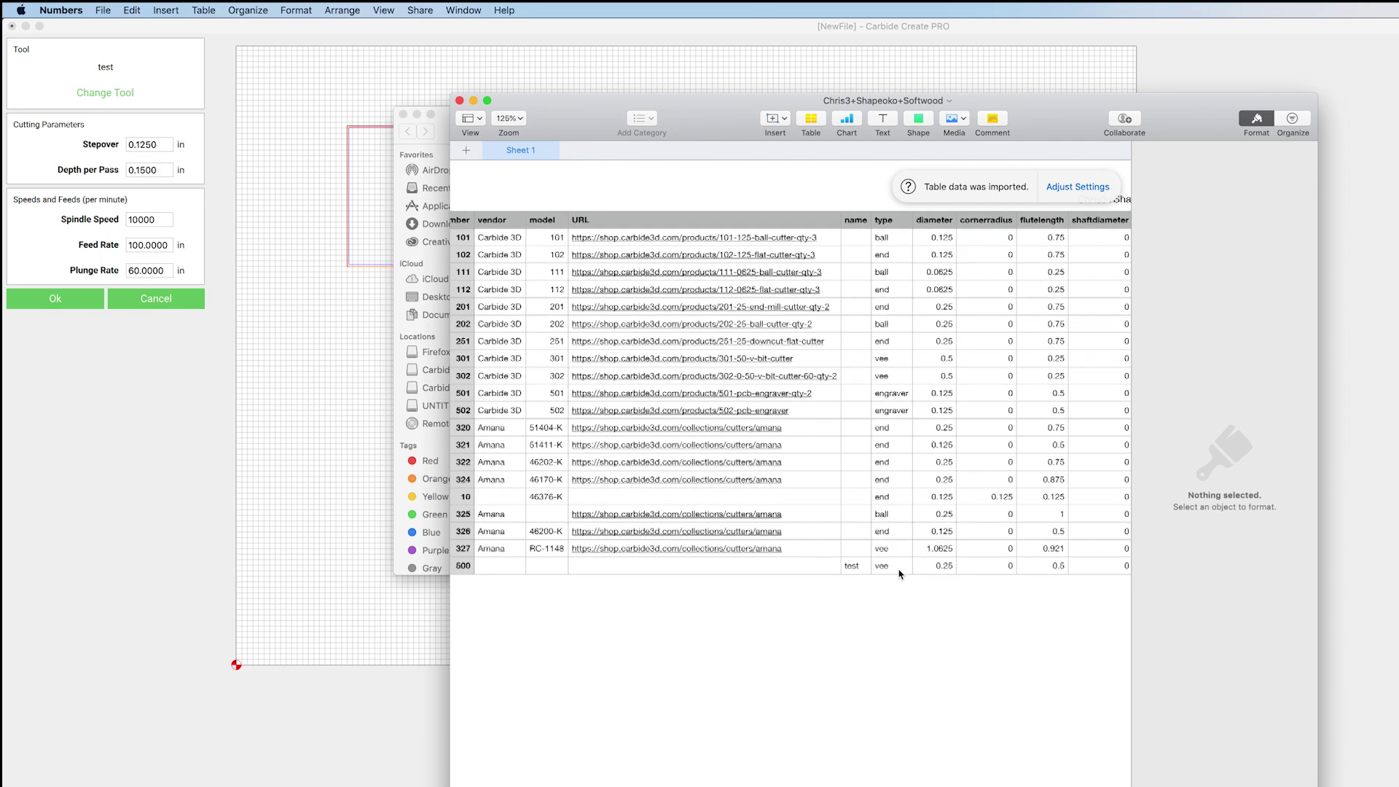
scroll(900, 573, right, 1)
click(922, 569)
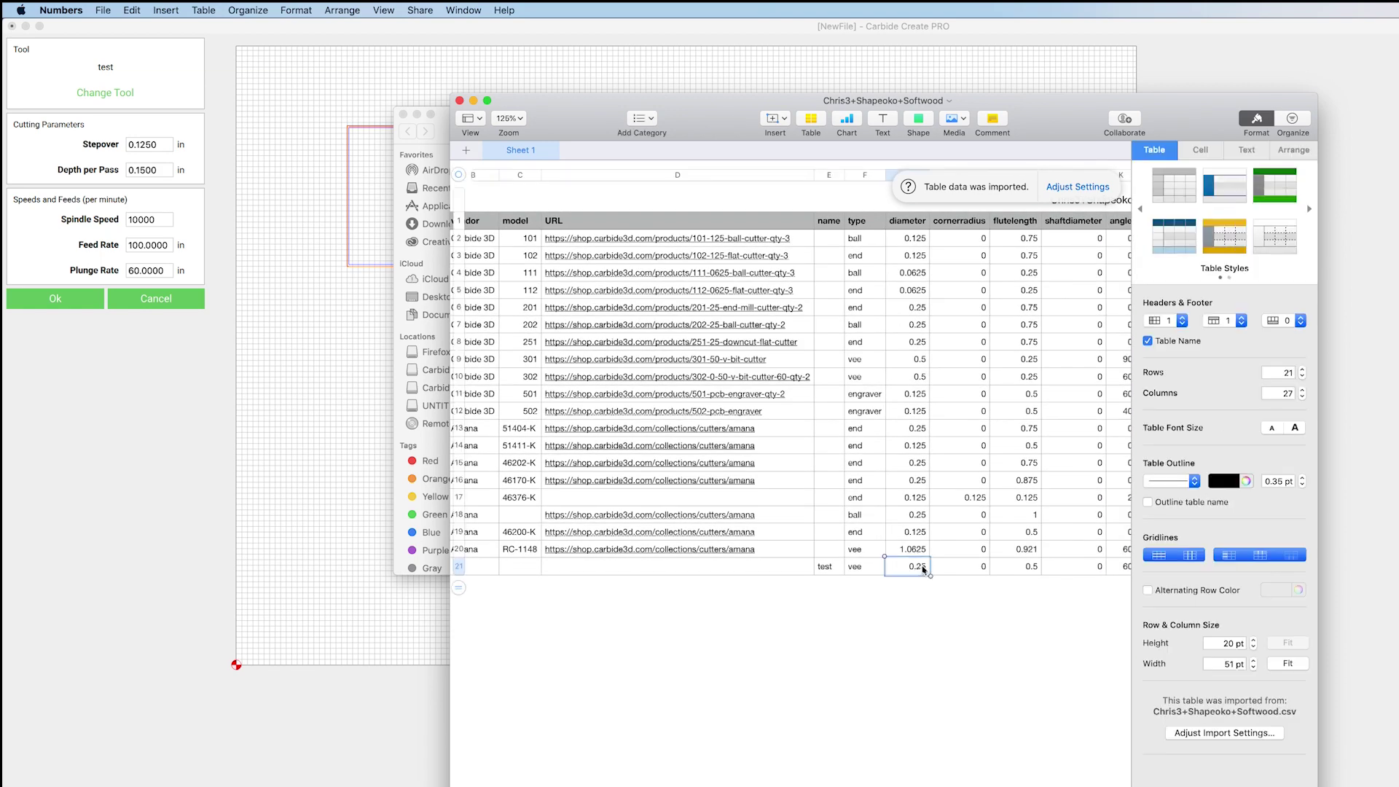
scroll(920, 592, right, 2)
scroll(891, 450, right, 10)
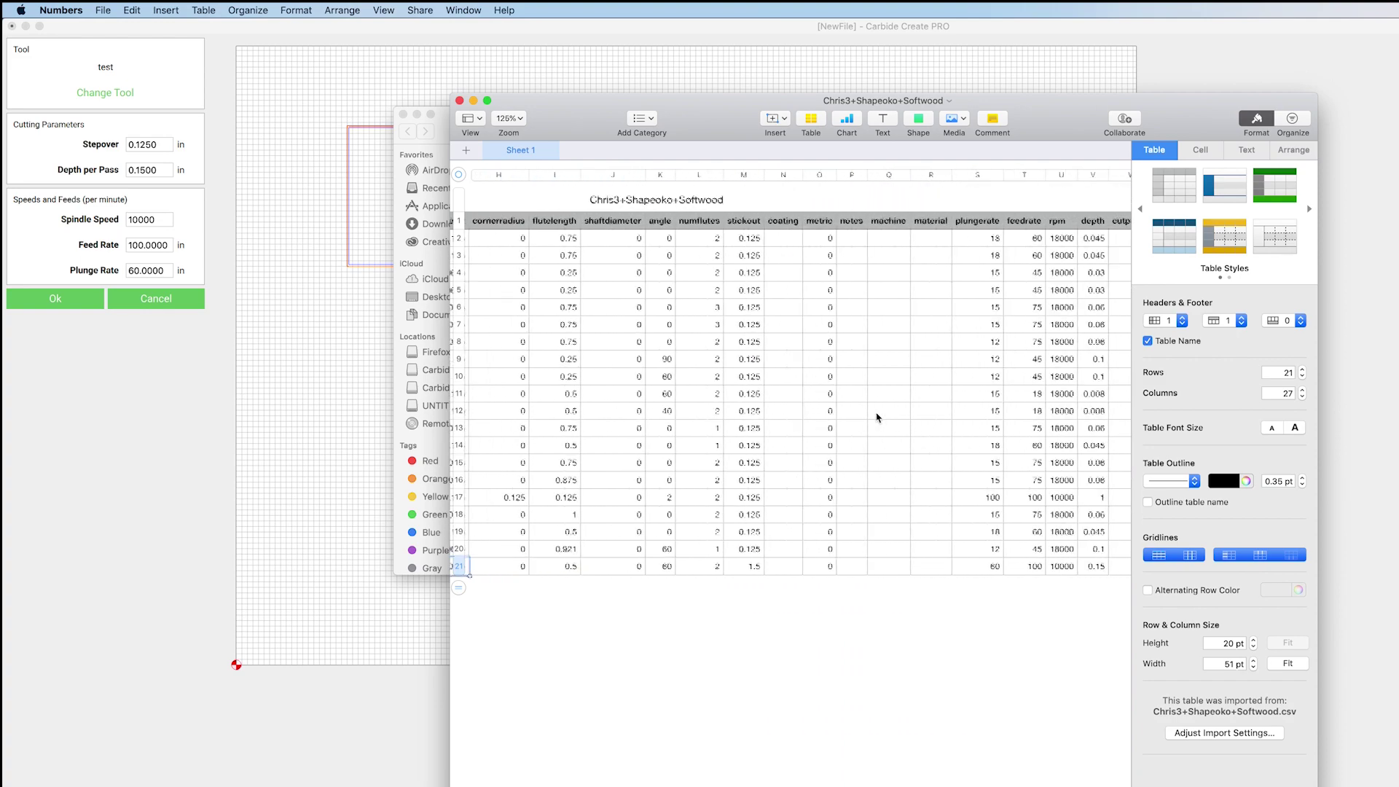